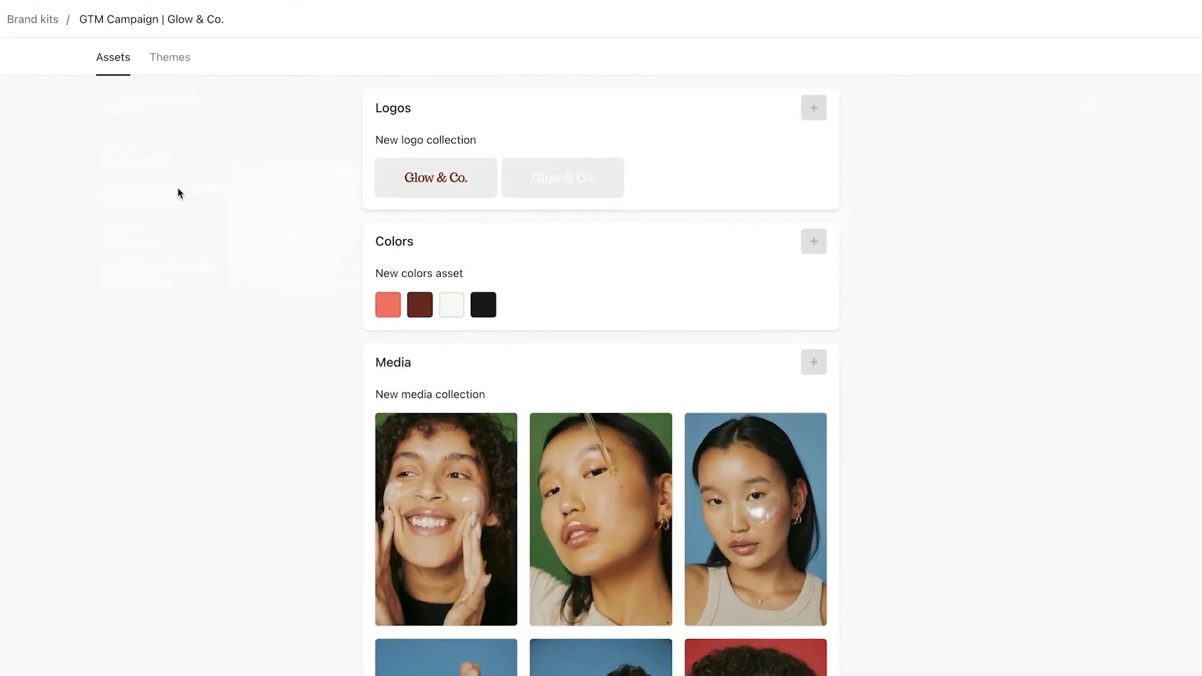
Browse the brand kit assets, then go back through Brand kits to the Lead Generation Form editor.
scroll(178, 193, "down", 5)
scroll(179, 193, "down", 2)
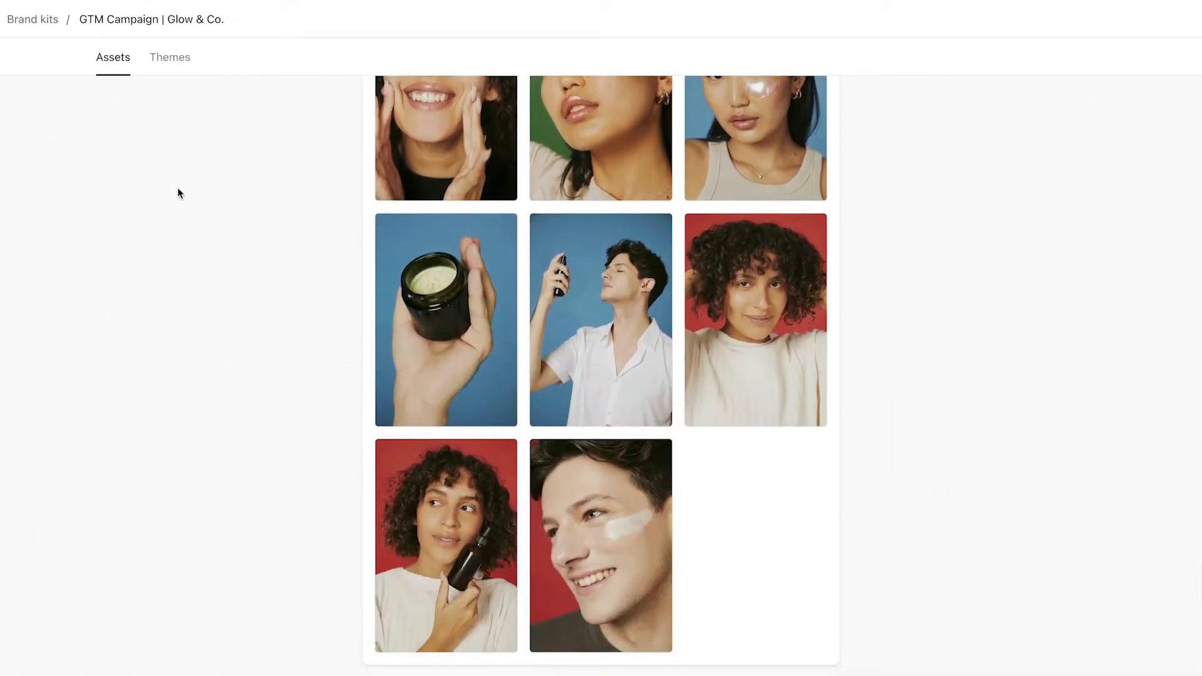
scroll(179, 192, "up", 5)
scroll(178, 193, "up", 2)
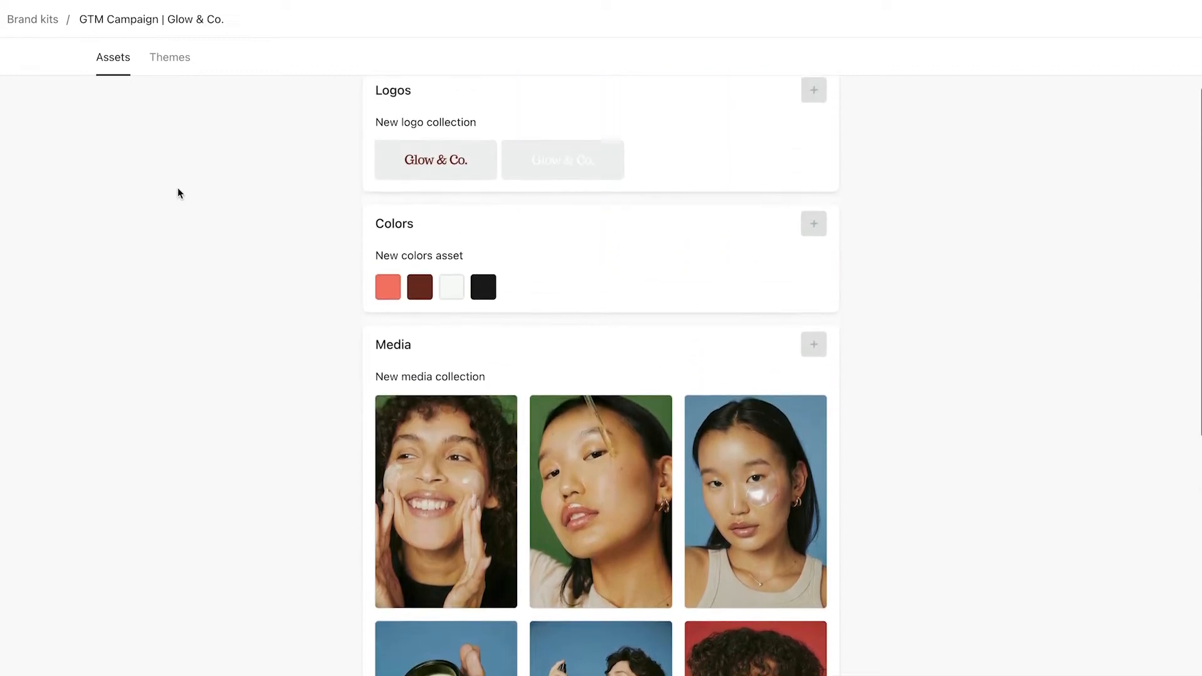
left_click(45, 21)
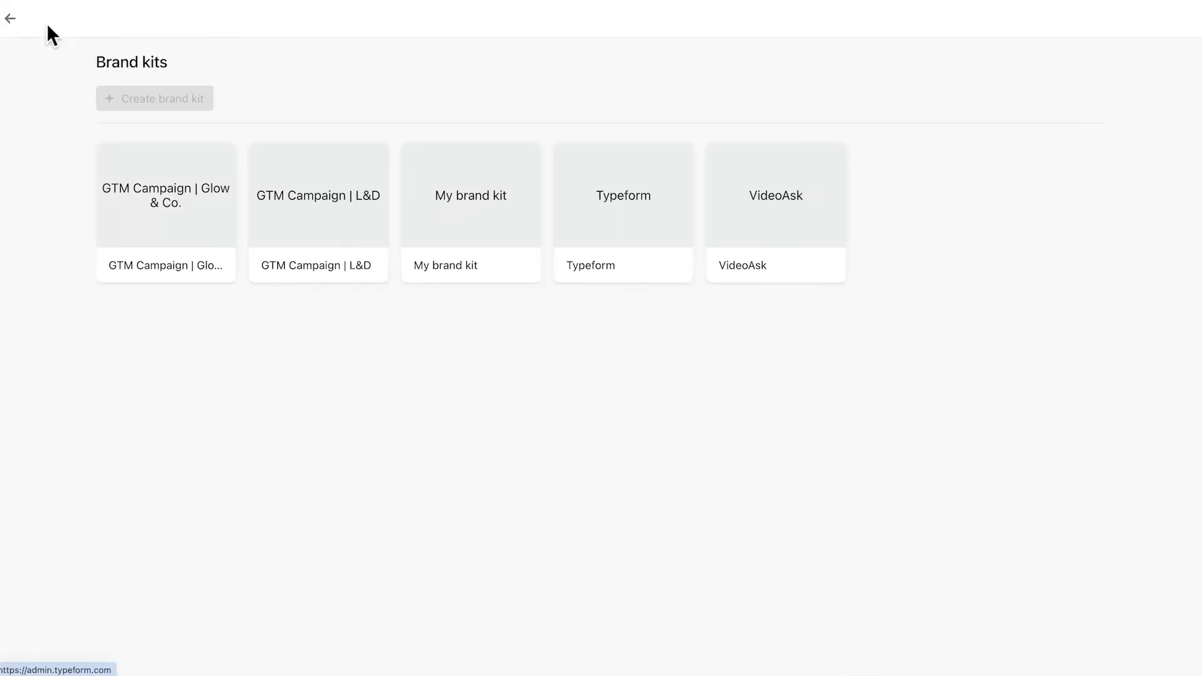
left_click(10, 24)
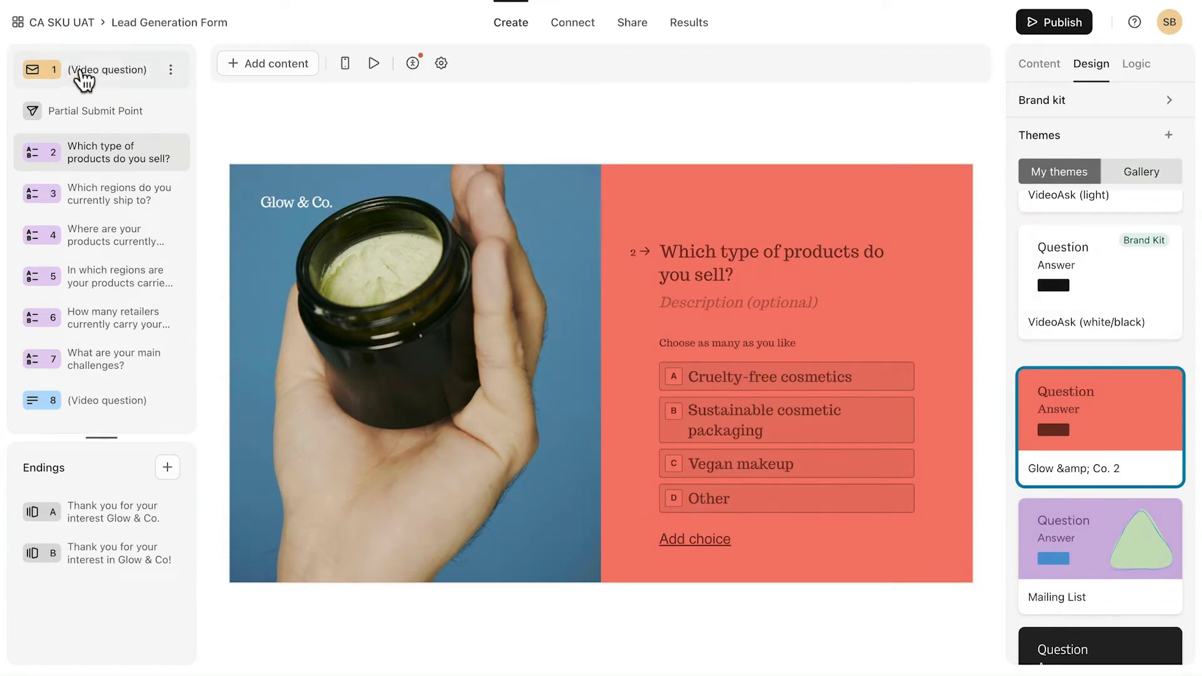
Set question 1's layout to Text and back to Video, then begin adding its video.
left_click(116, 74)
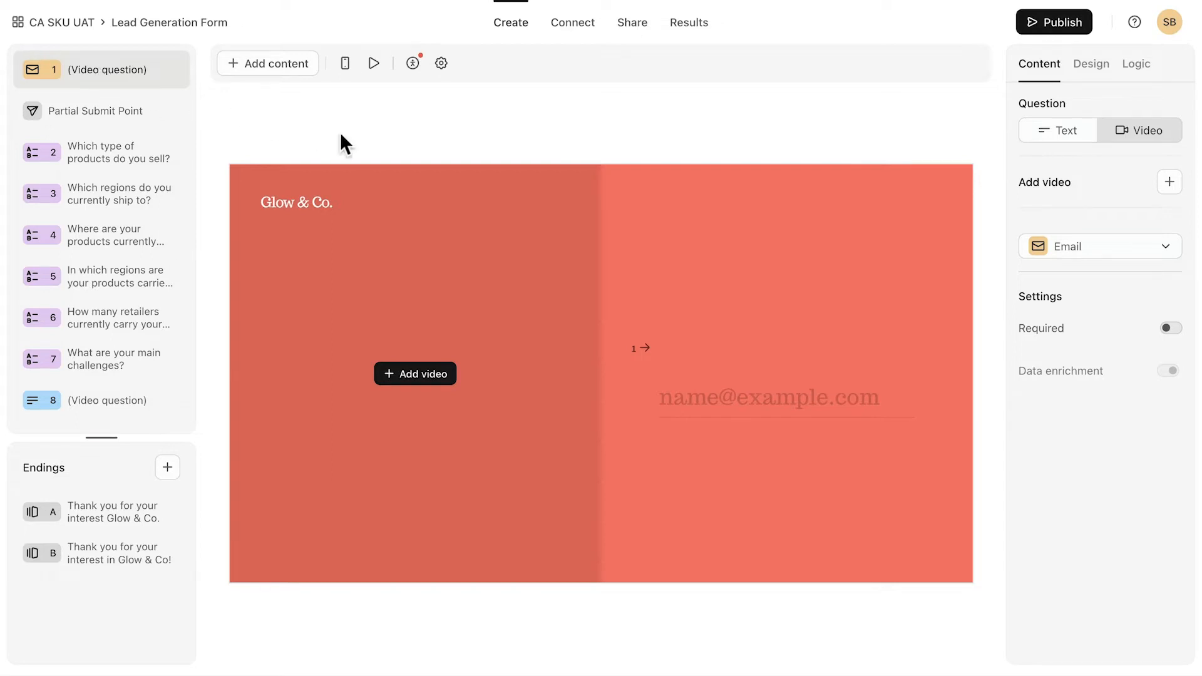
left_click(1063, 134)
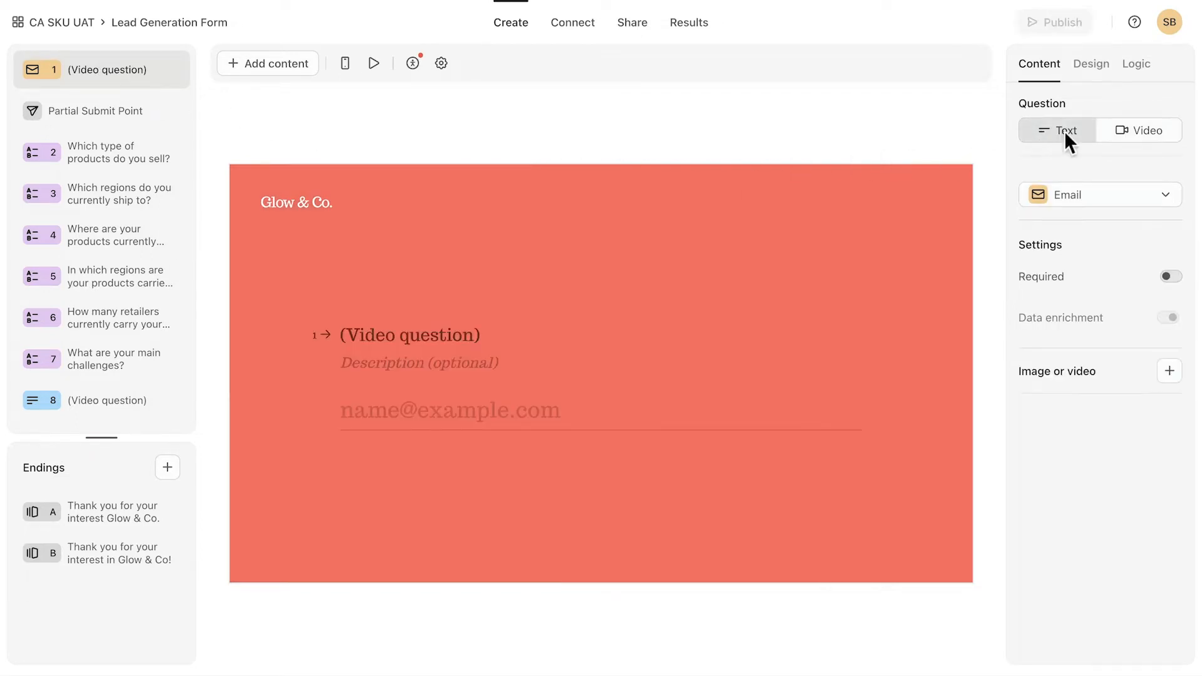
left_click(1136, 133)
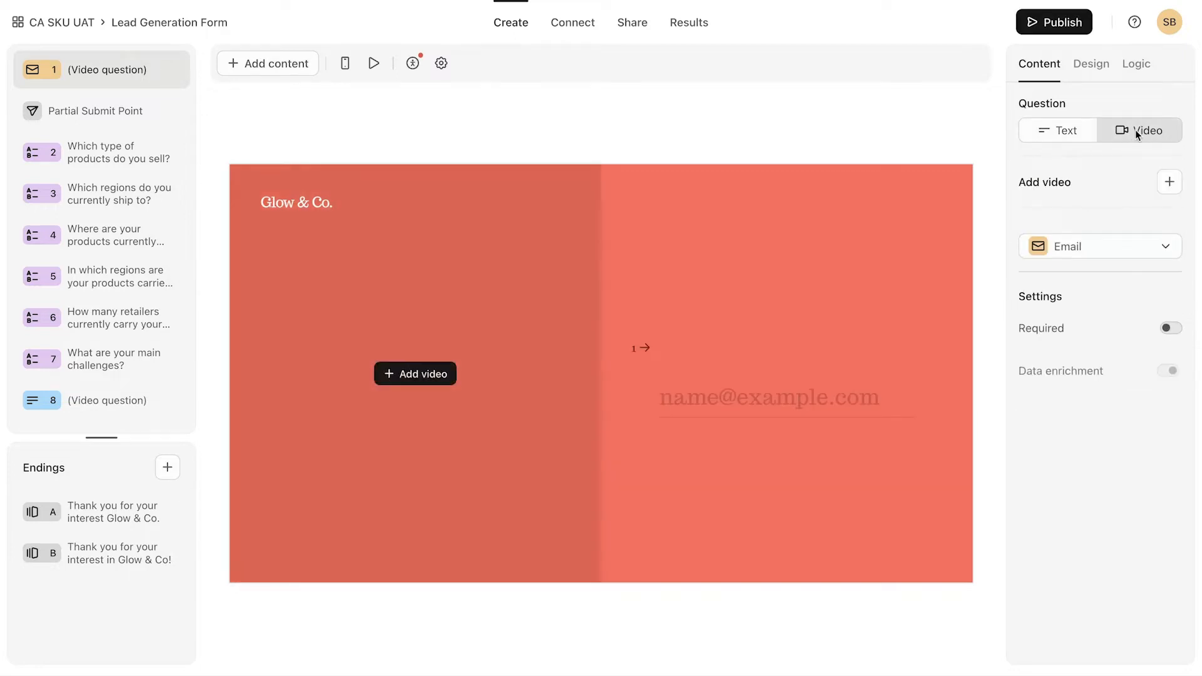
left_click(413, 375)
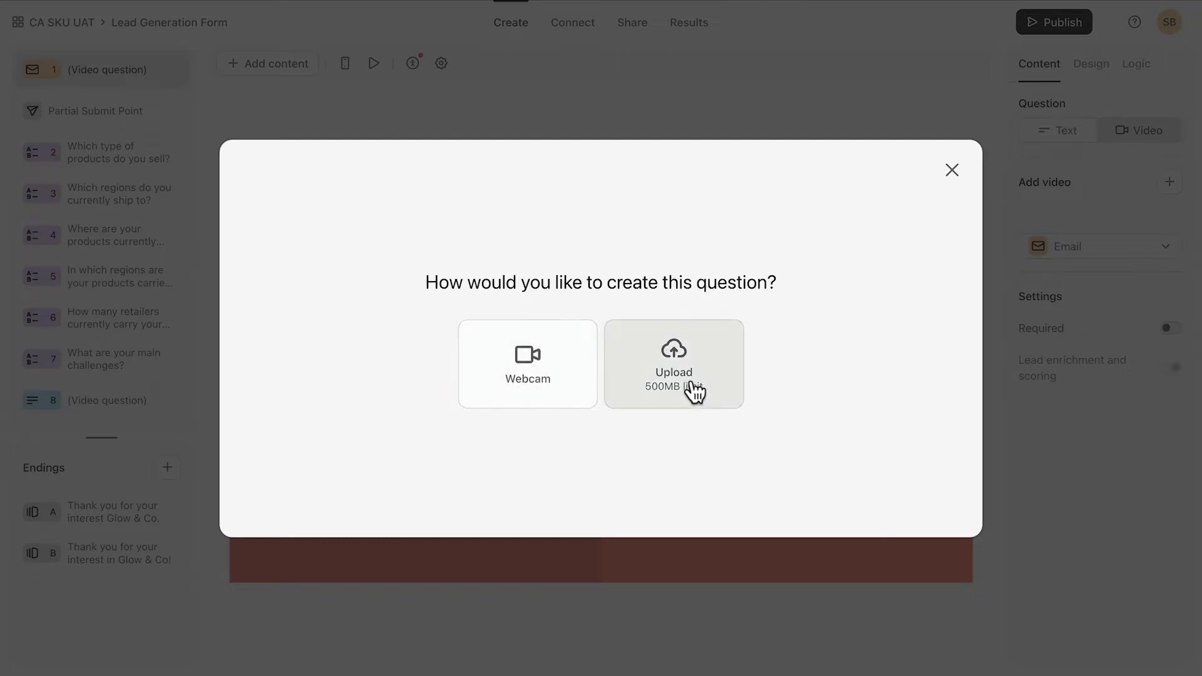
left_click(531, 373)
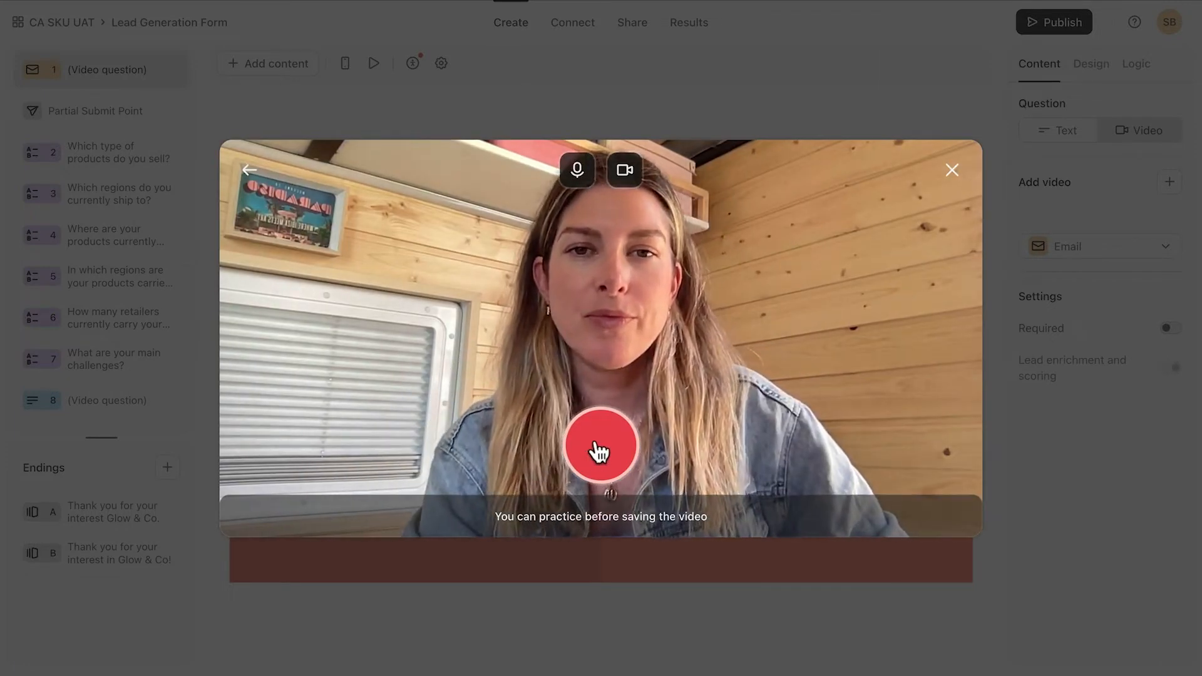
left_click(598, 445)
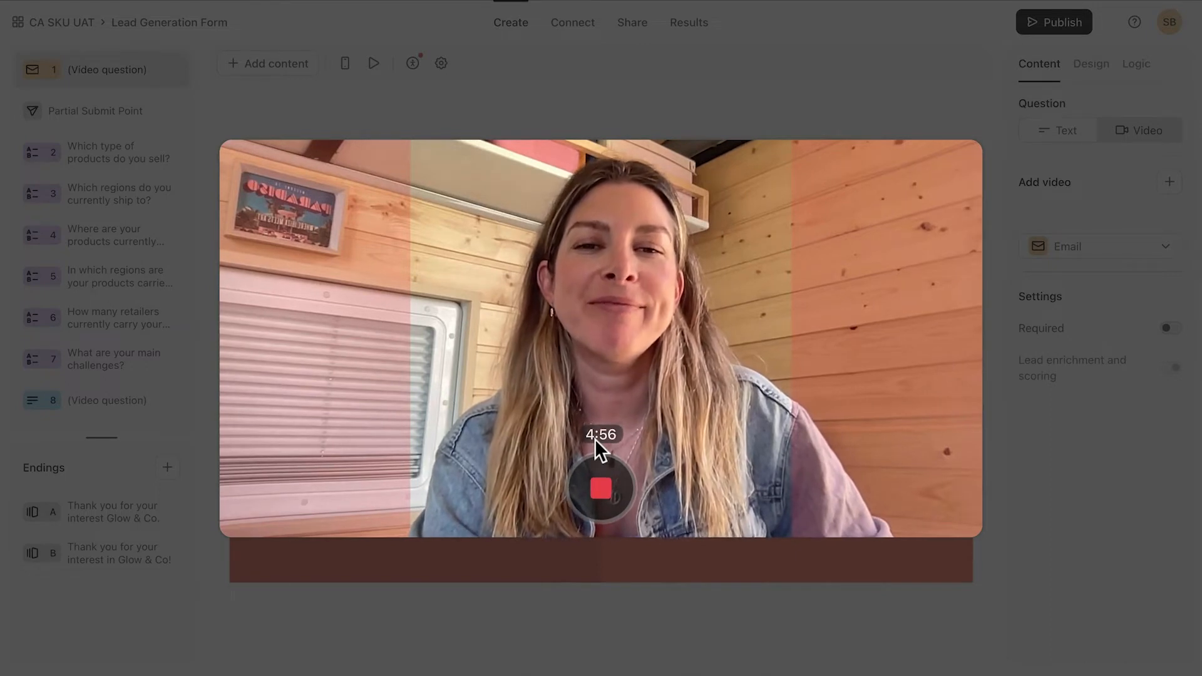
left_click(603, 487)
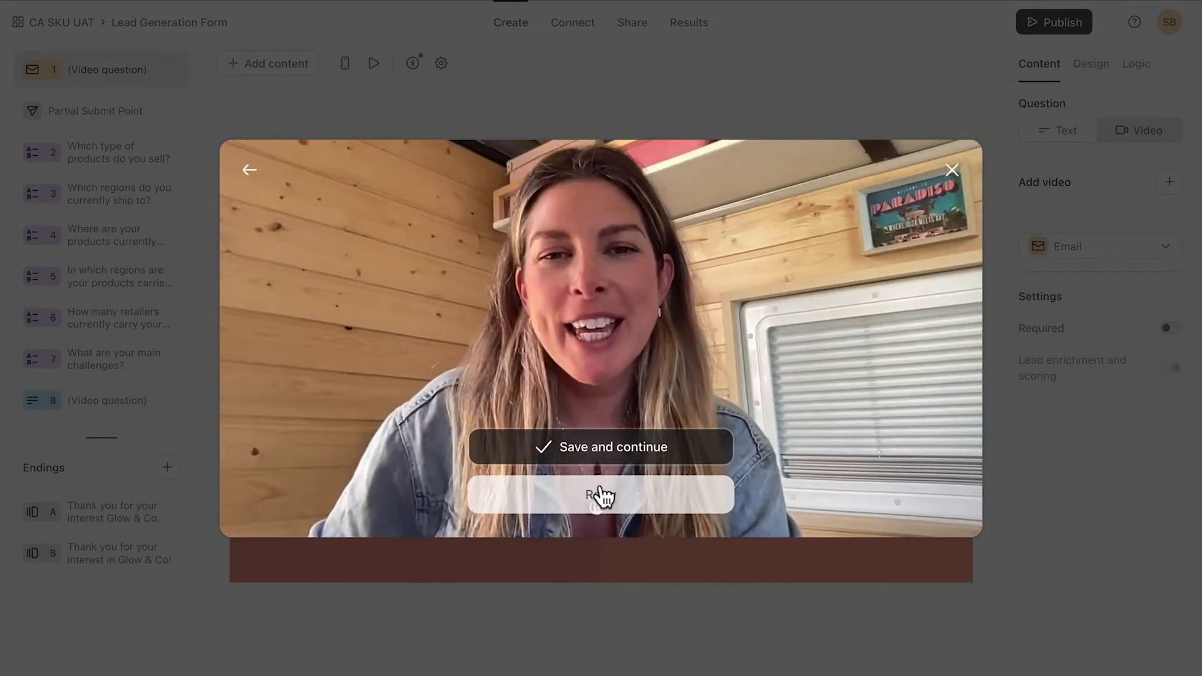
left_click(601, 499)
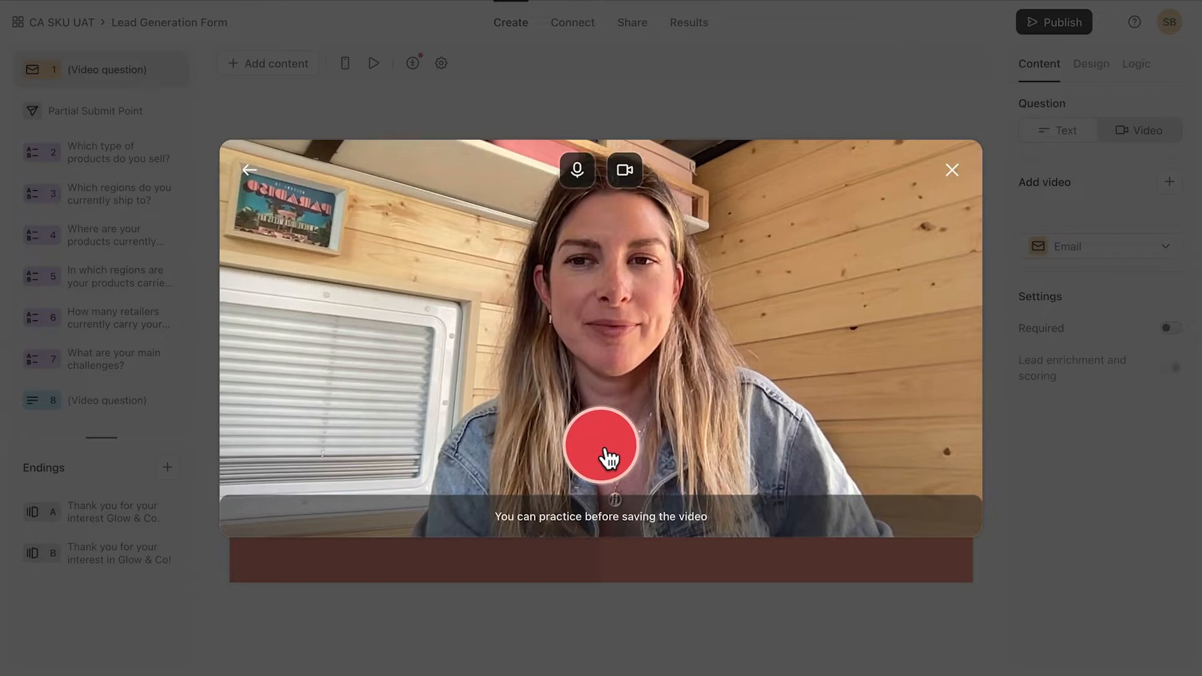
left_click(605, 448)
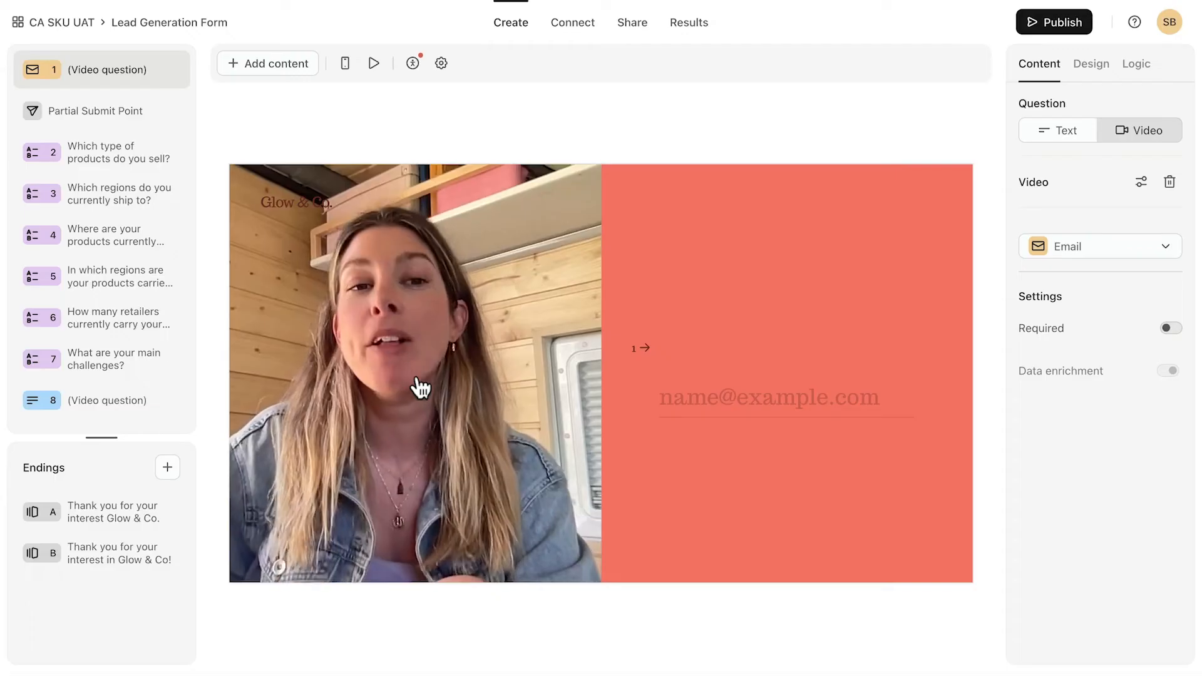
left_click(416, 379)
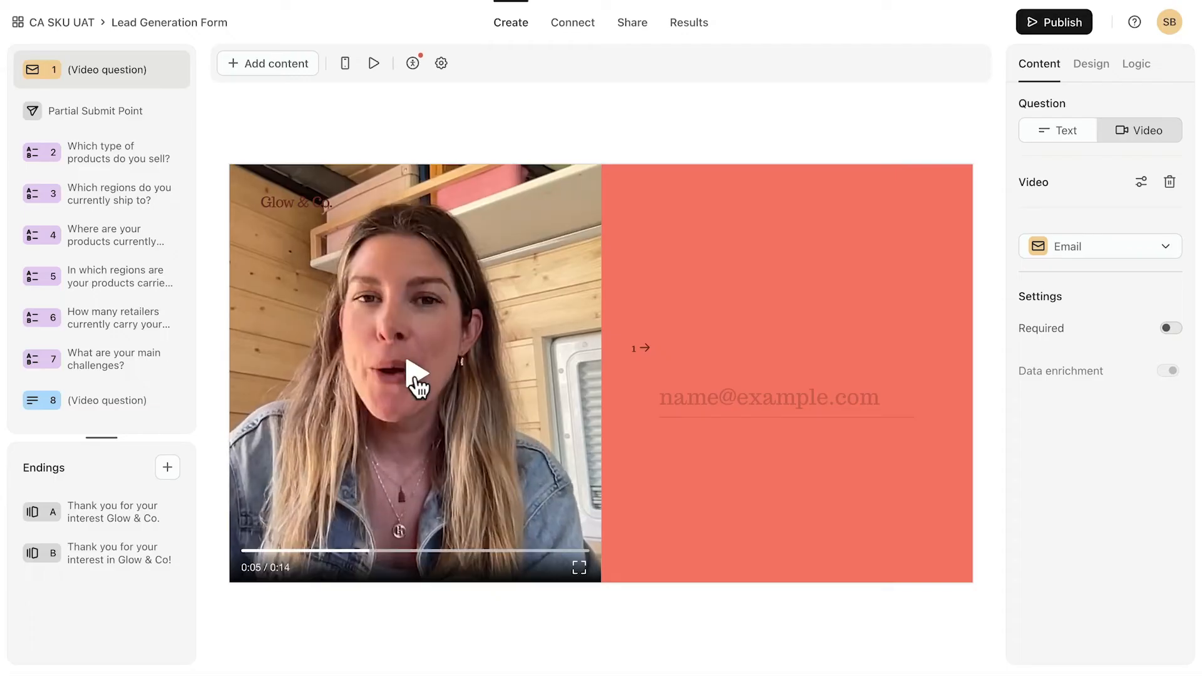
left_click(1170, 184)
left_click(1169, 183)
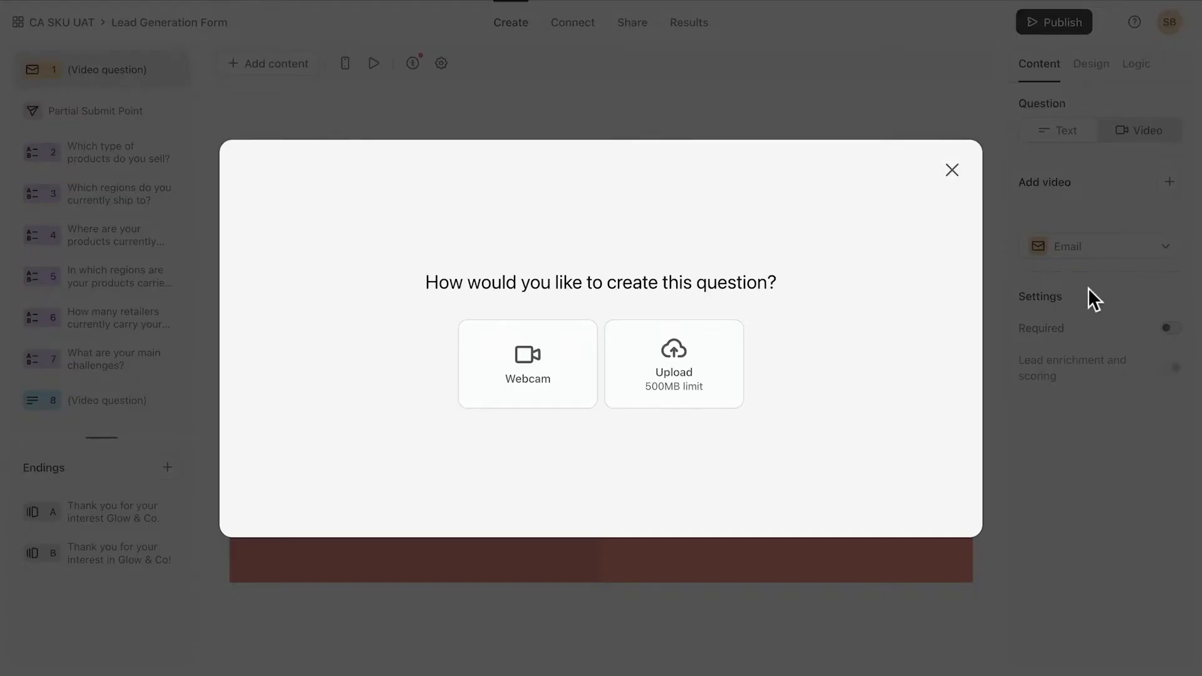
Upload Glow&Co.mp4 from the Desktop as question 1's video and play it to check.
left_click(676, 367)
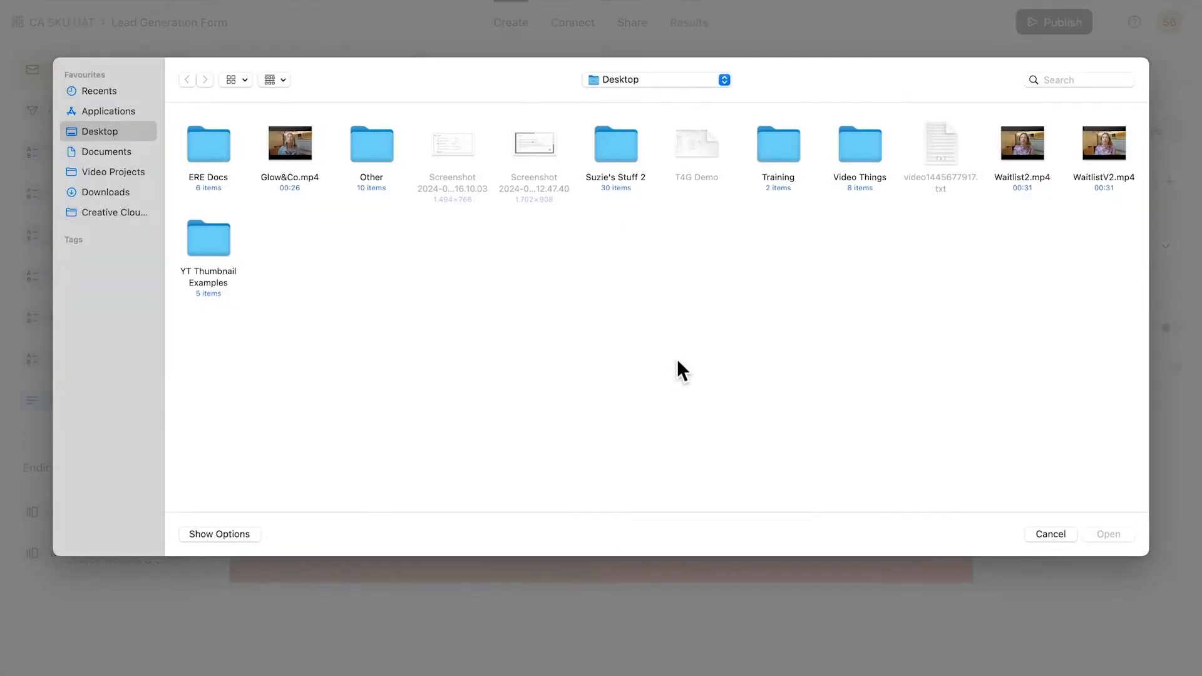
left_click(286, 181)
left_click(1109, 534)
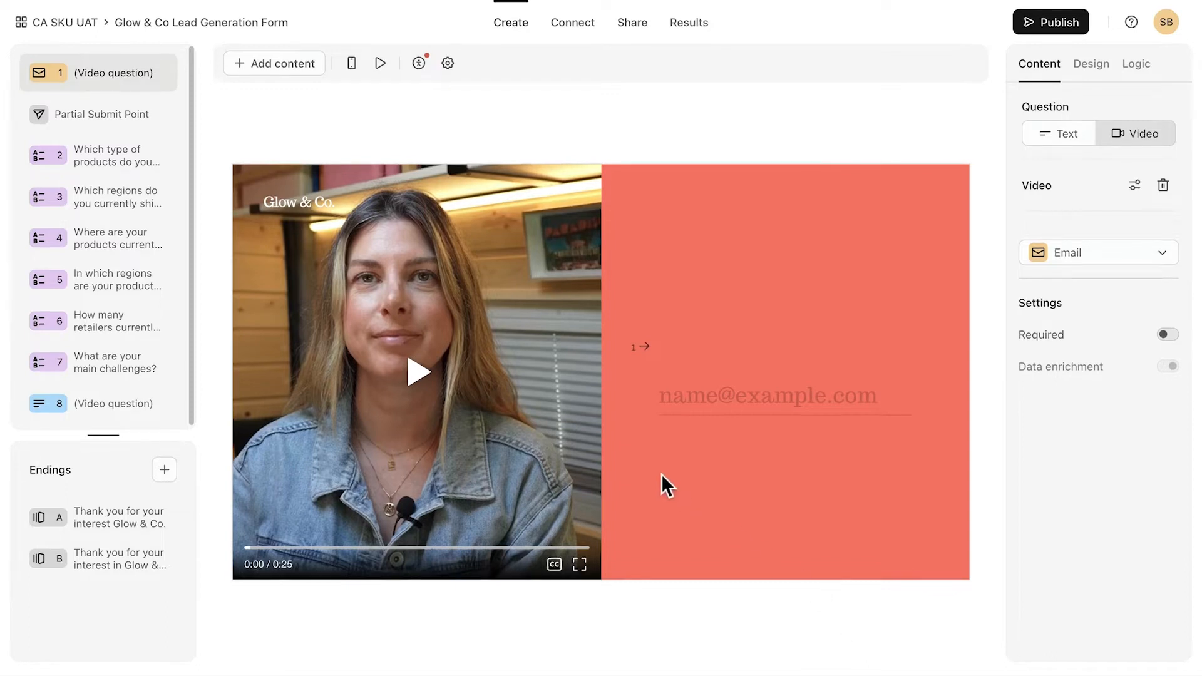
left_click(417, 371)
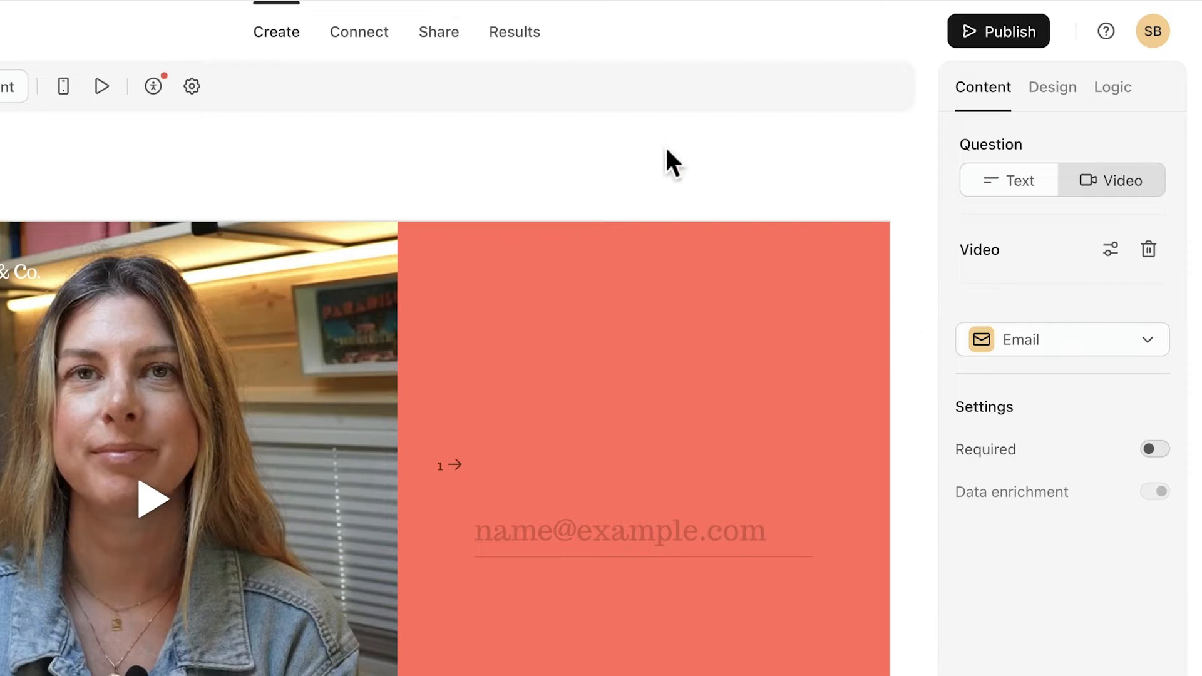
Switch to the Results tab to view the form's insights.
left_click(517, 39)
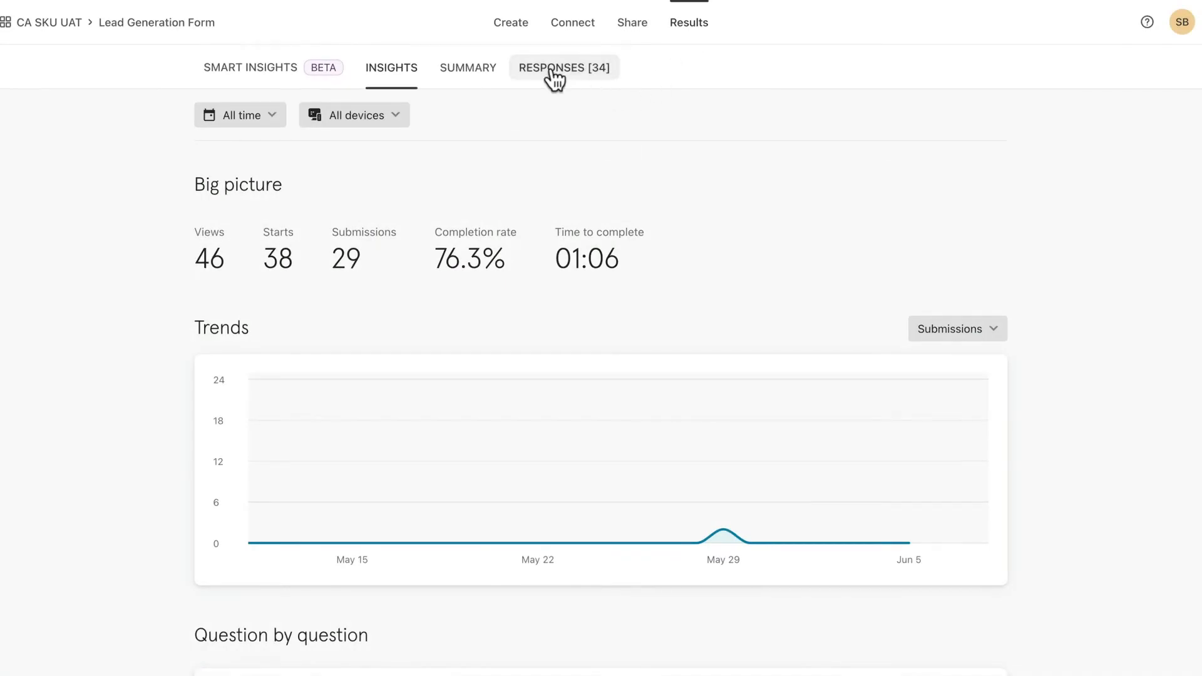
Review the Responses table's score and enrich_ columns, then return to the Create editor.
left_click(551, 70)
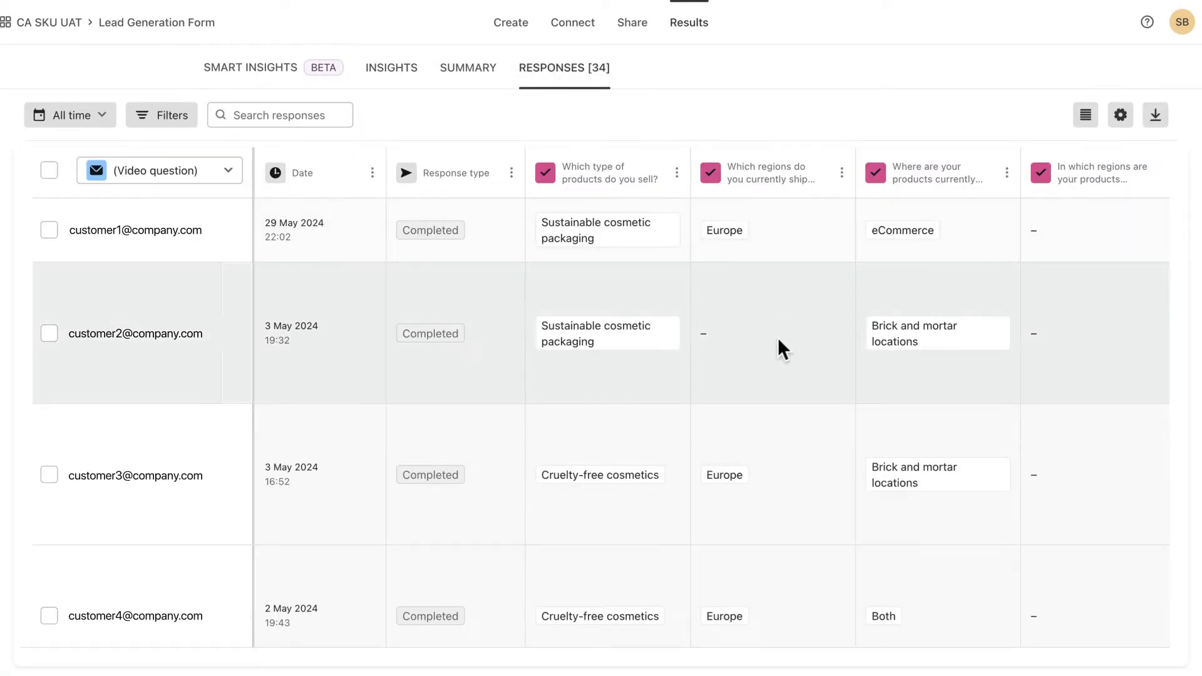
scroll(778, 340, "right", 5)
scroll(778, 339, "right", 10)
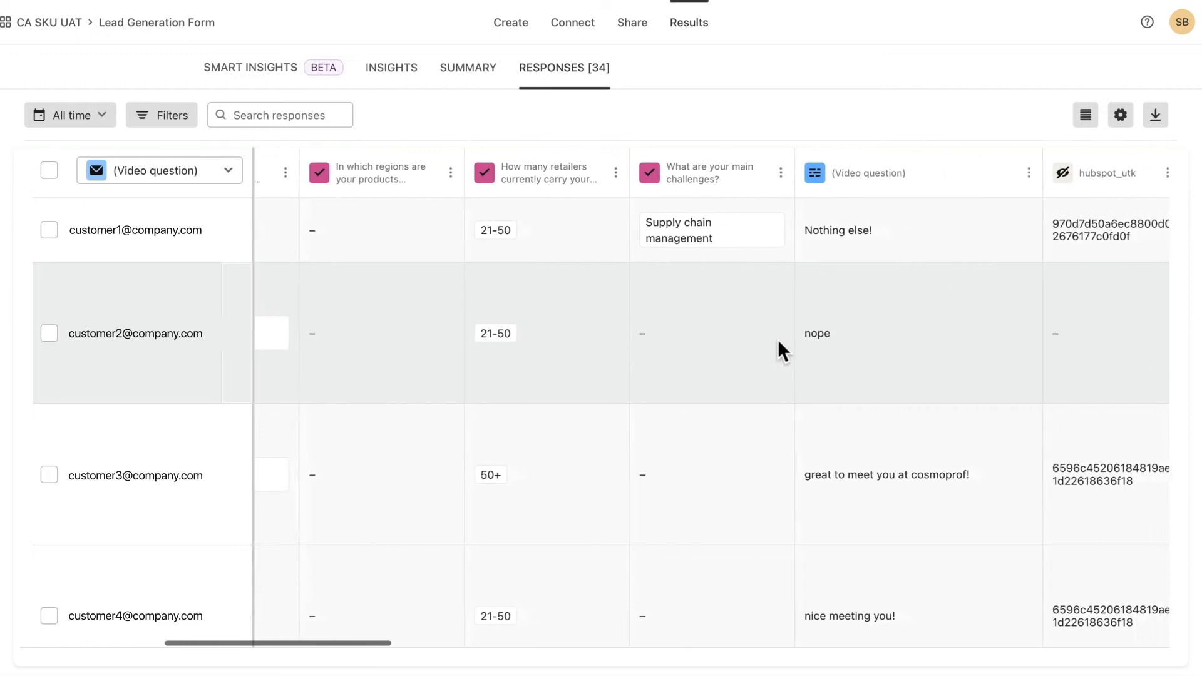
scroll(778, 339, "right", 8)
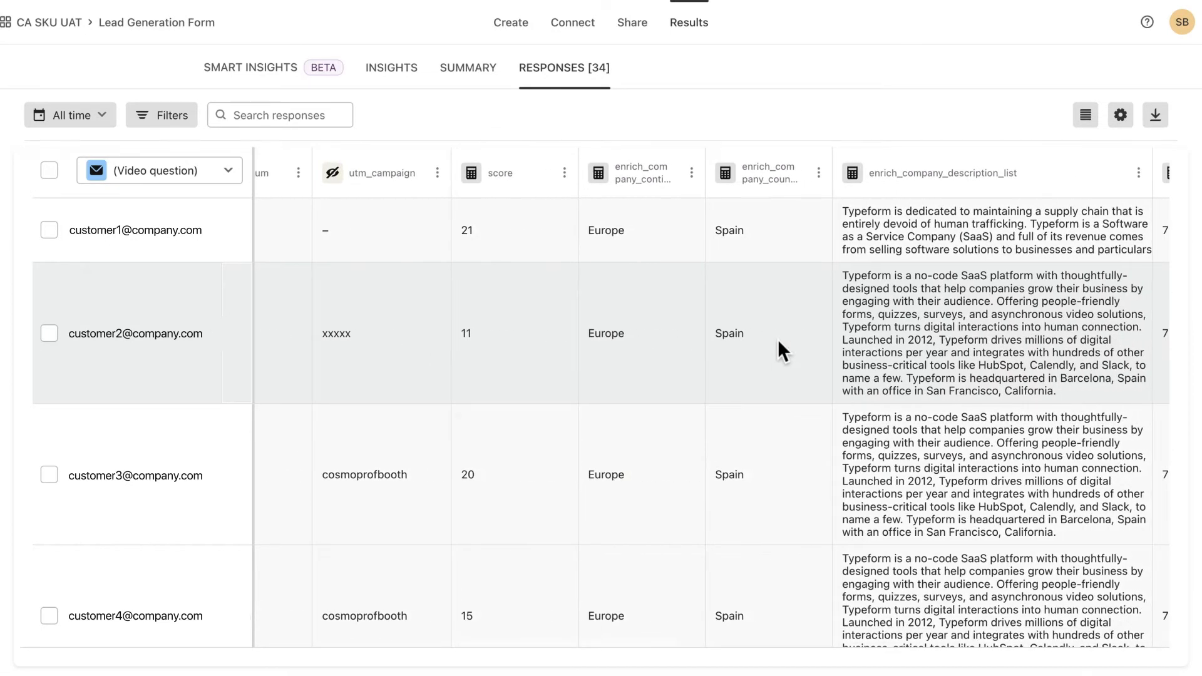
scroll(778, 339, "right", 6)
scroll(778, 341, "right", 3)
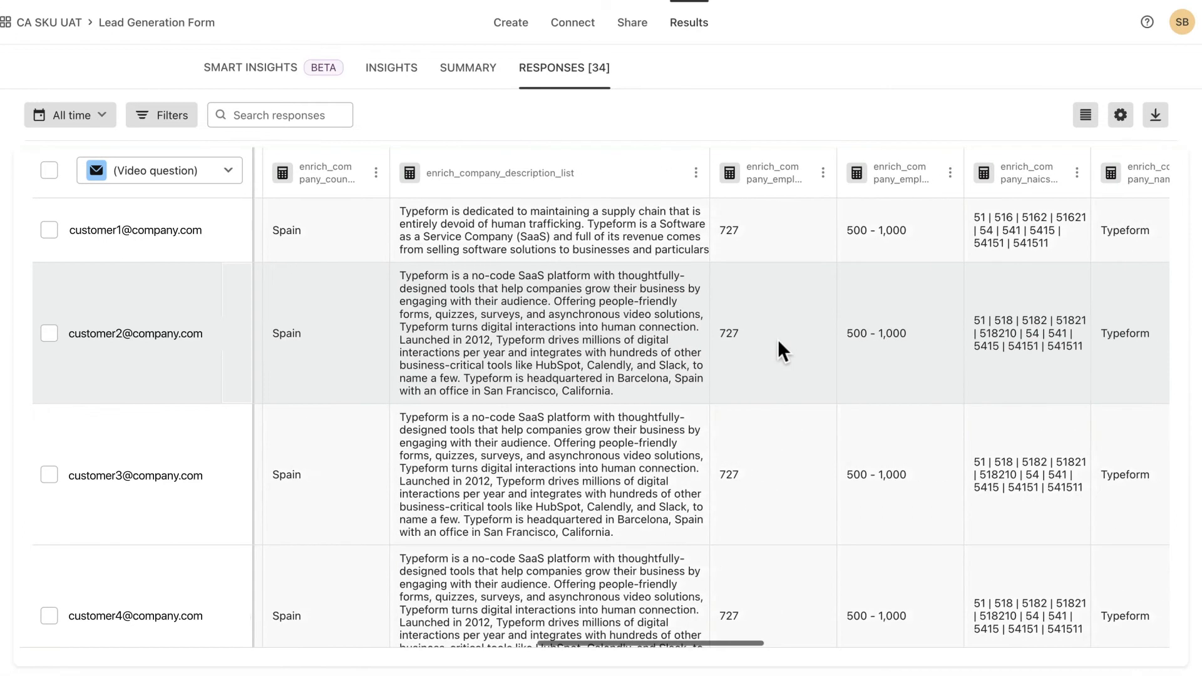
scroll(778, 340, "right", 10)
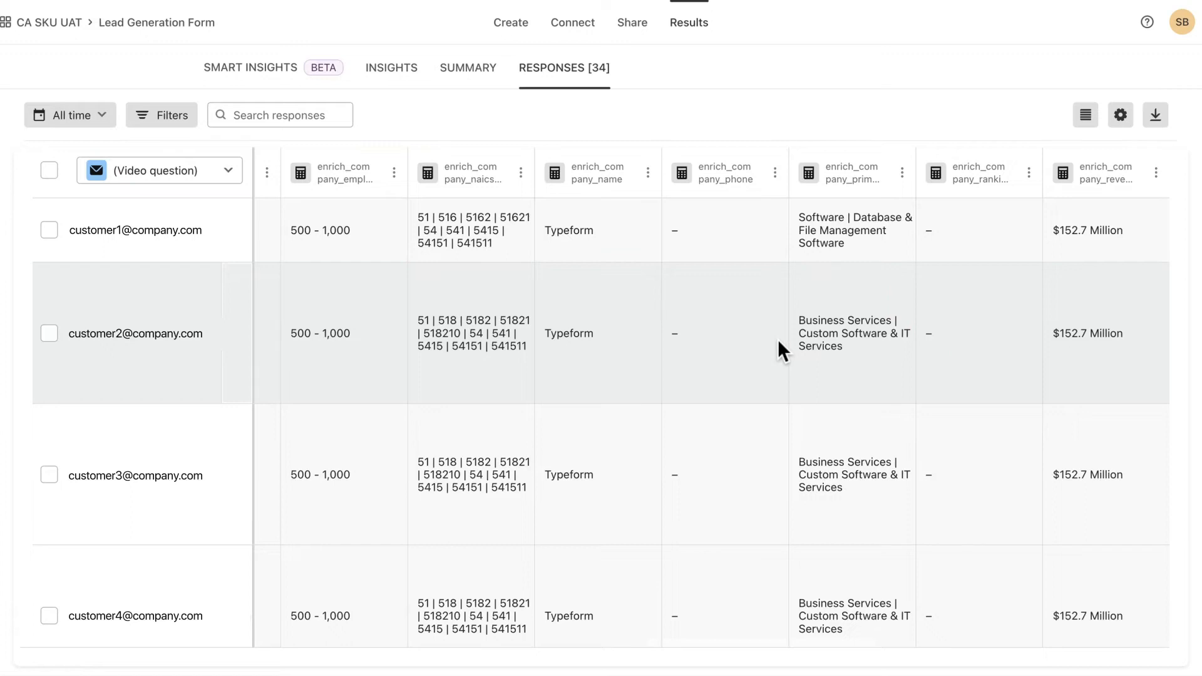
scroll(778, 339, "right", 5)
scroll(778, 341, "right", 4)
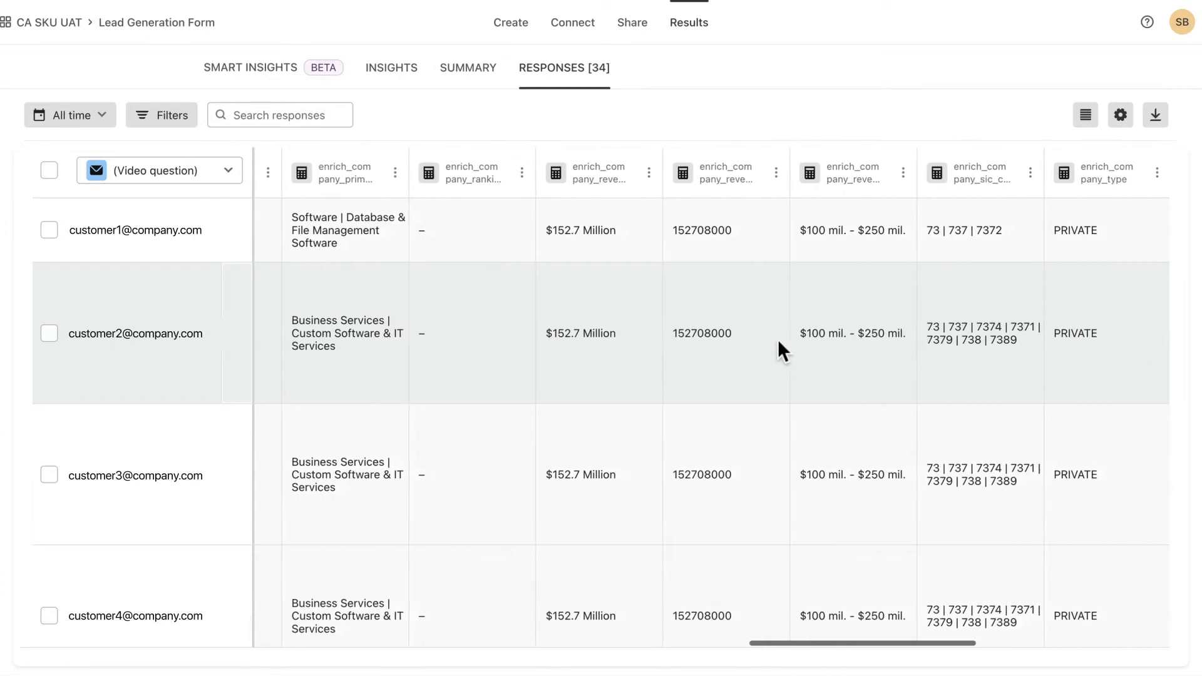
scroll(778, 340, "right", 8)
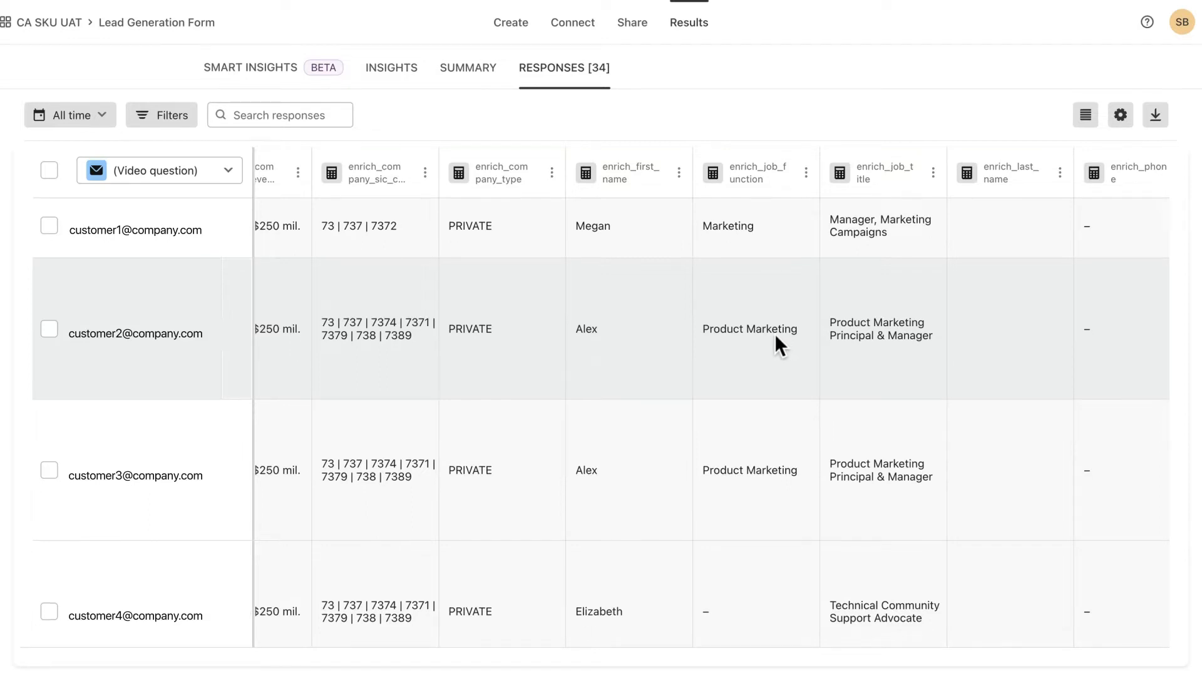
left_click(512, 21)
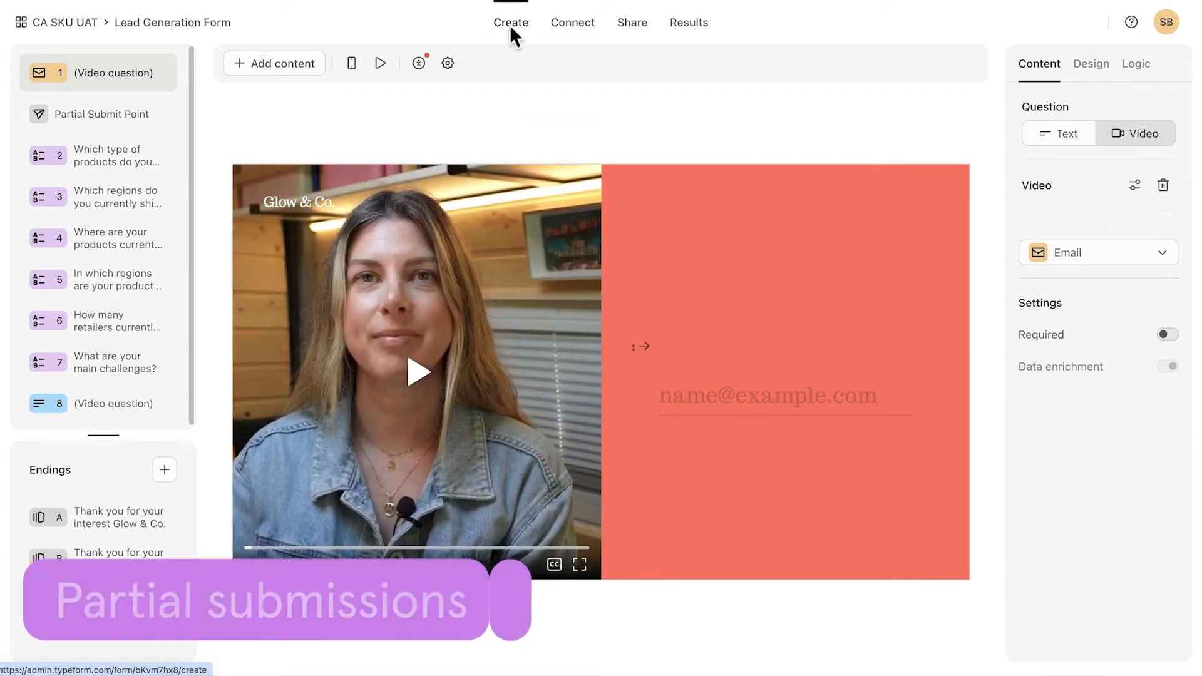
Select the Partial Submit Point in the left question list.
left_click(97, 119)
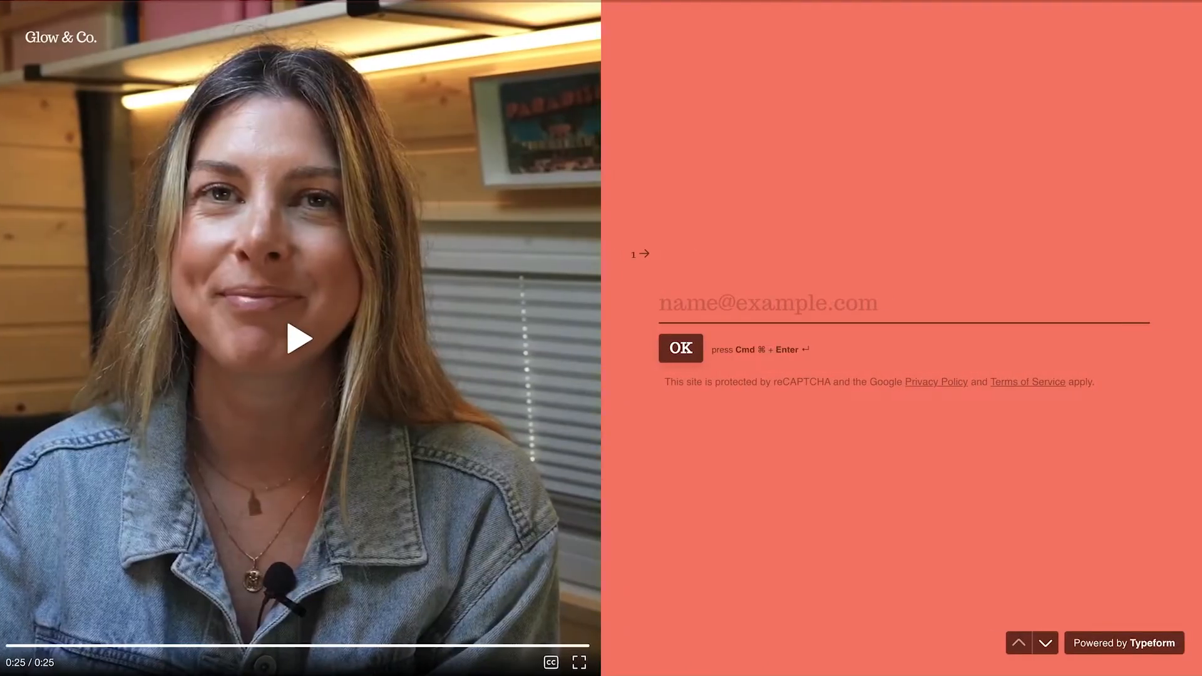
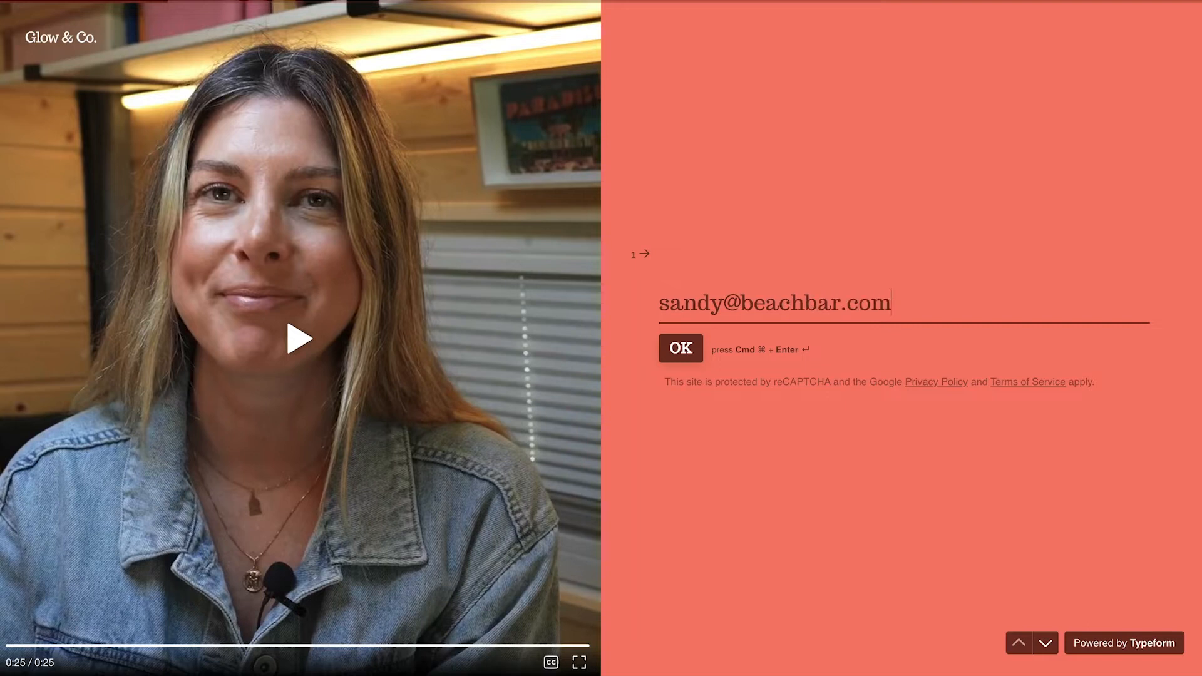
Enter a respondent's email address and submit it with Cmd+Enter.
key("super+Return")
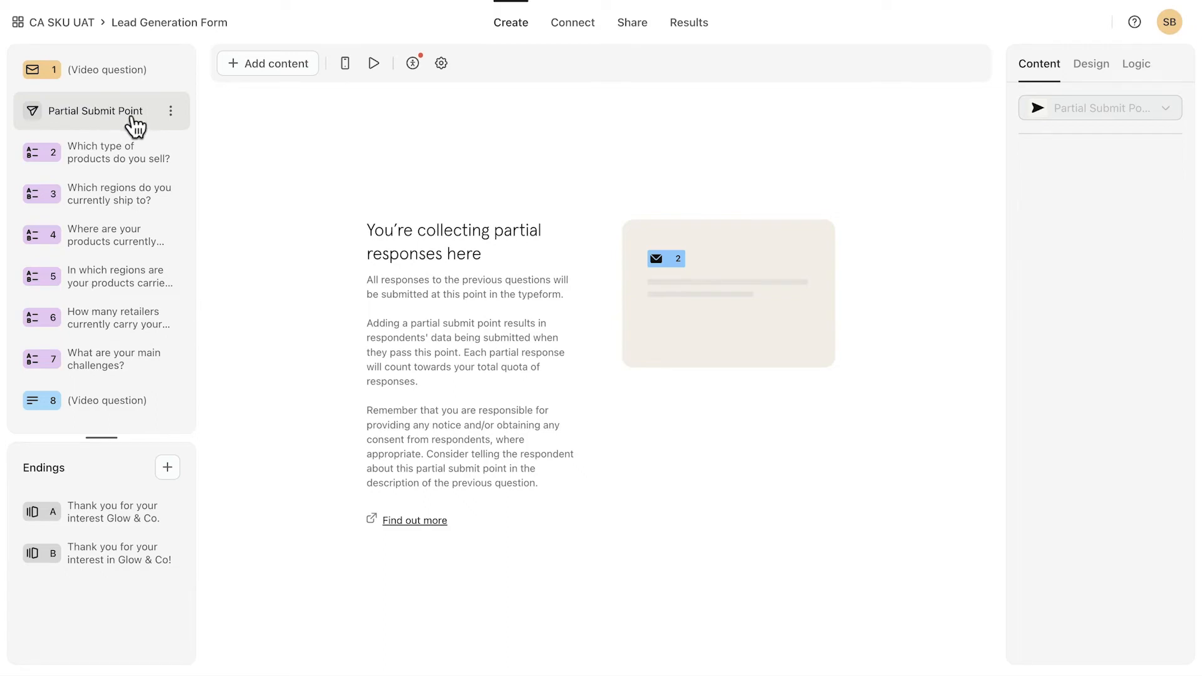
In Form settings > Tracking, try the utm_term and utm_content toggles, then switch both off.
left_click(441, 63)
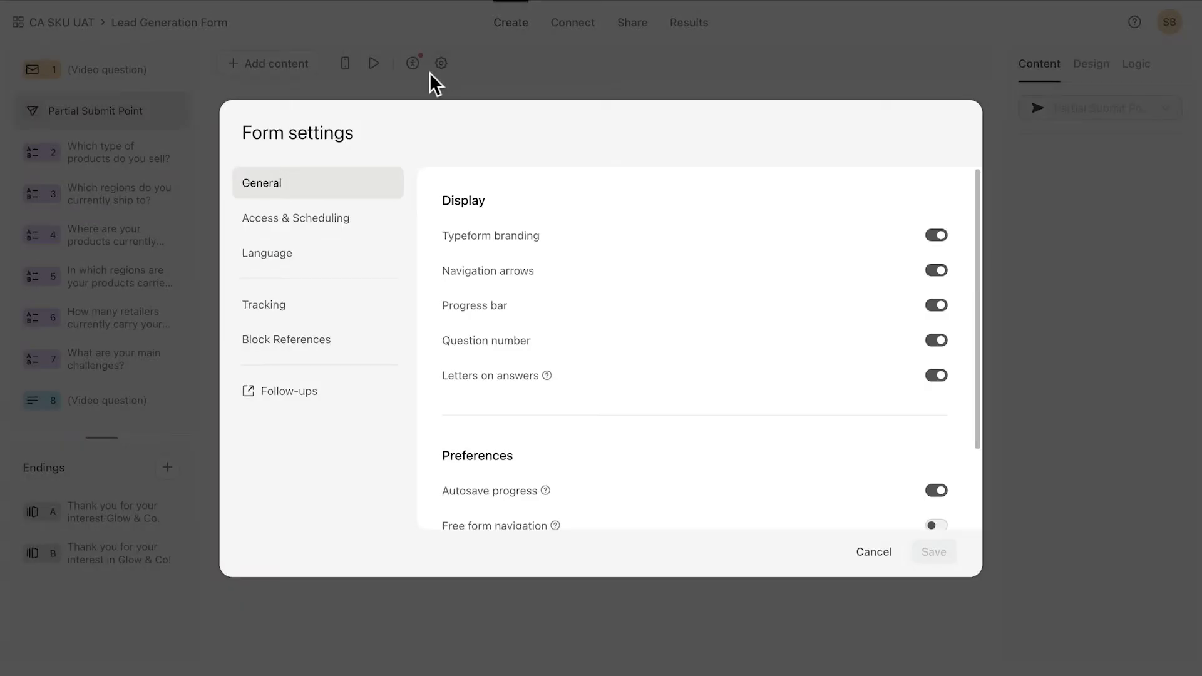
left_click(358, 310)
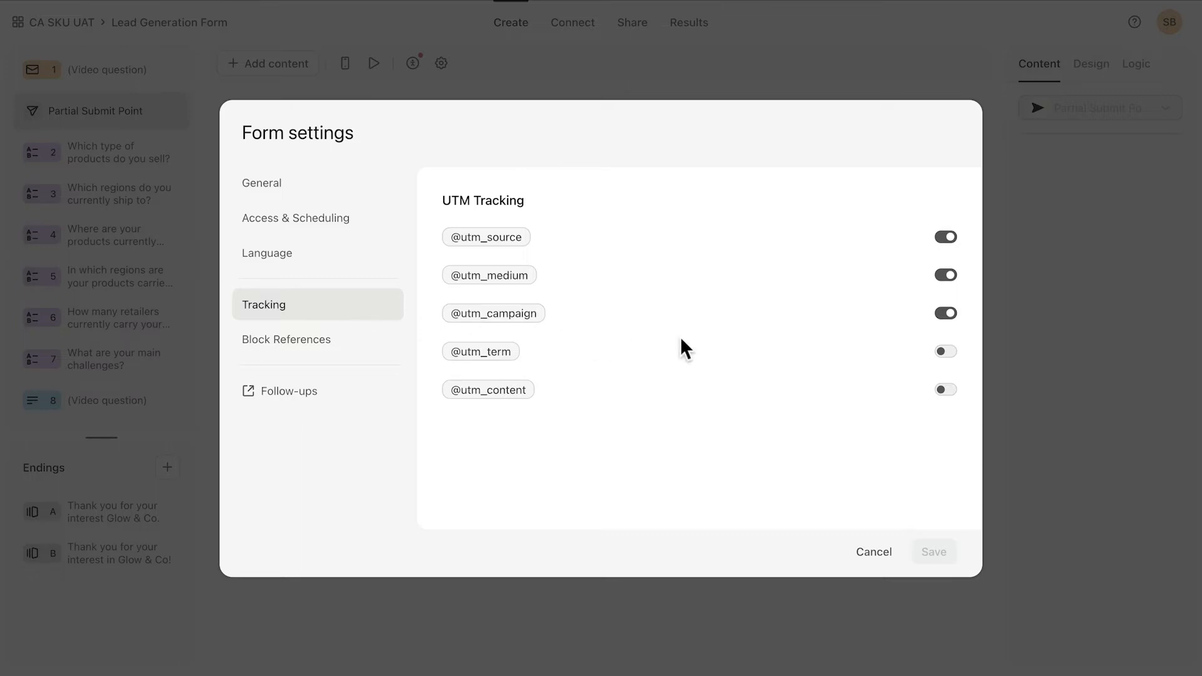
left_click(947, 355)
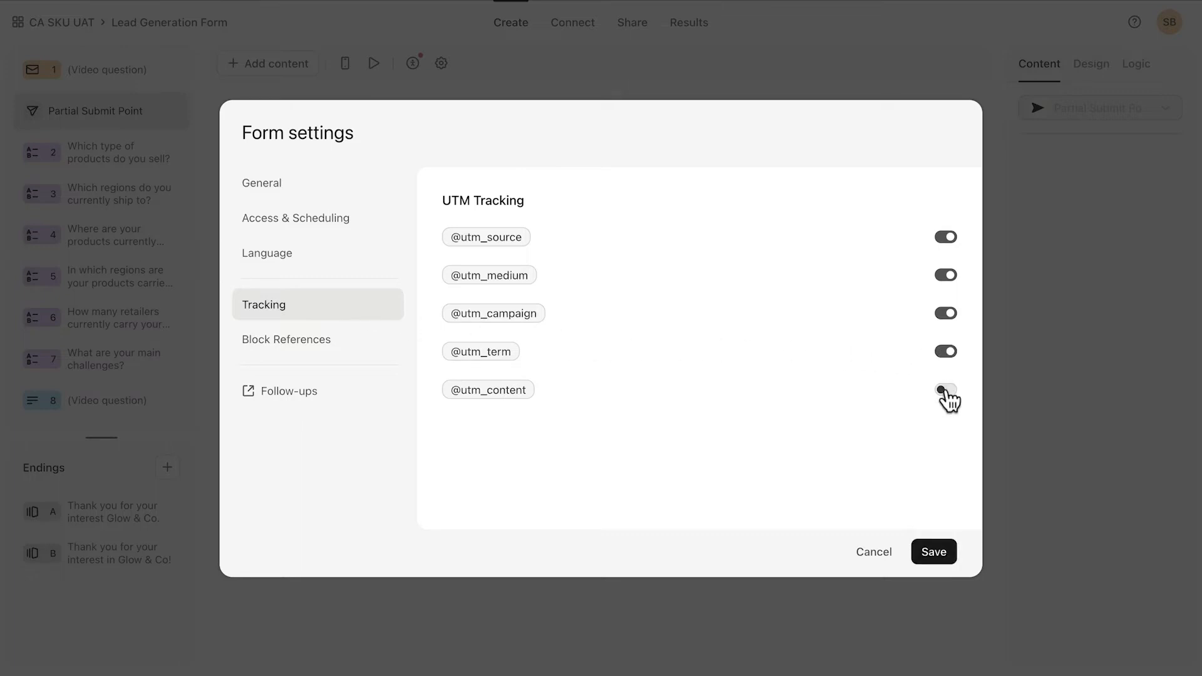
left_click(946, 392)
left_click(947, 390)
left_click(944, 354)
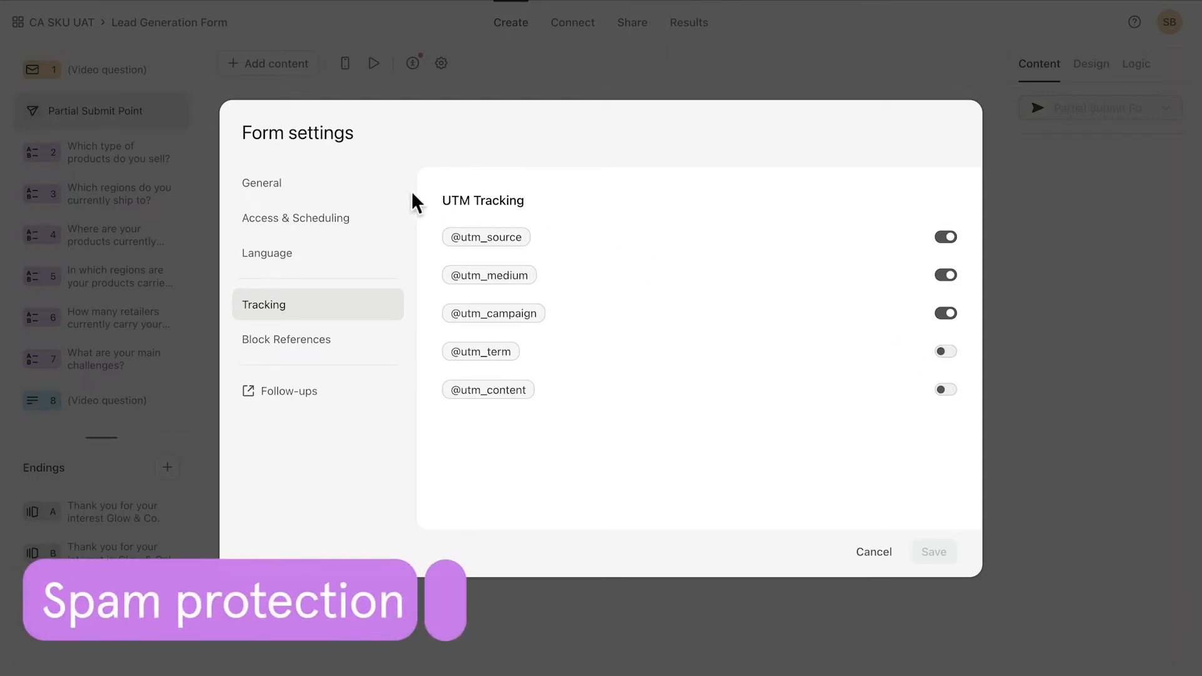
Scroll General settings to reCAPTCHA protection, then enter a test email address in the preview.
left_click(350, 193)
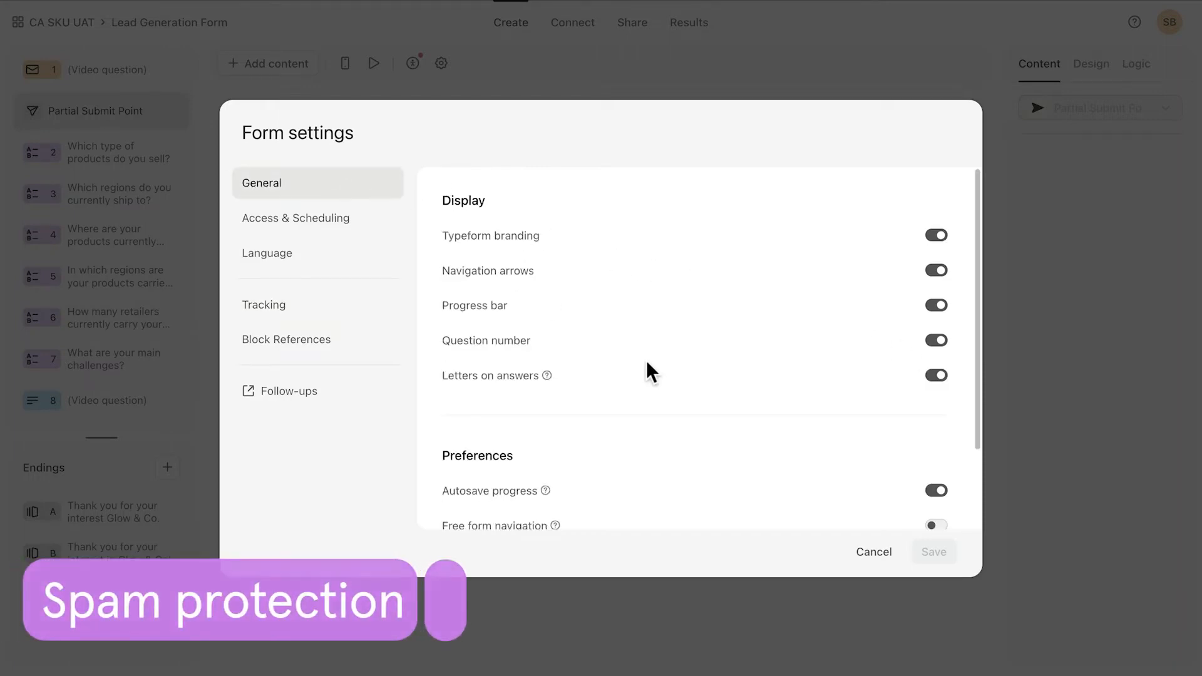
scroll(647, 369, "down", 2)
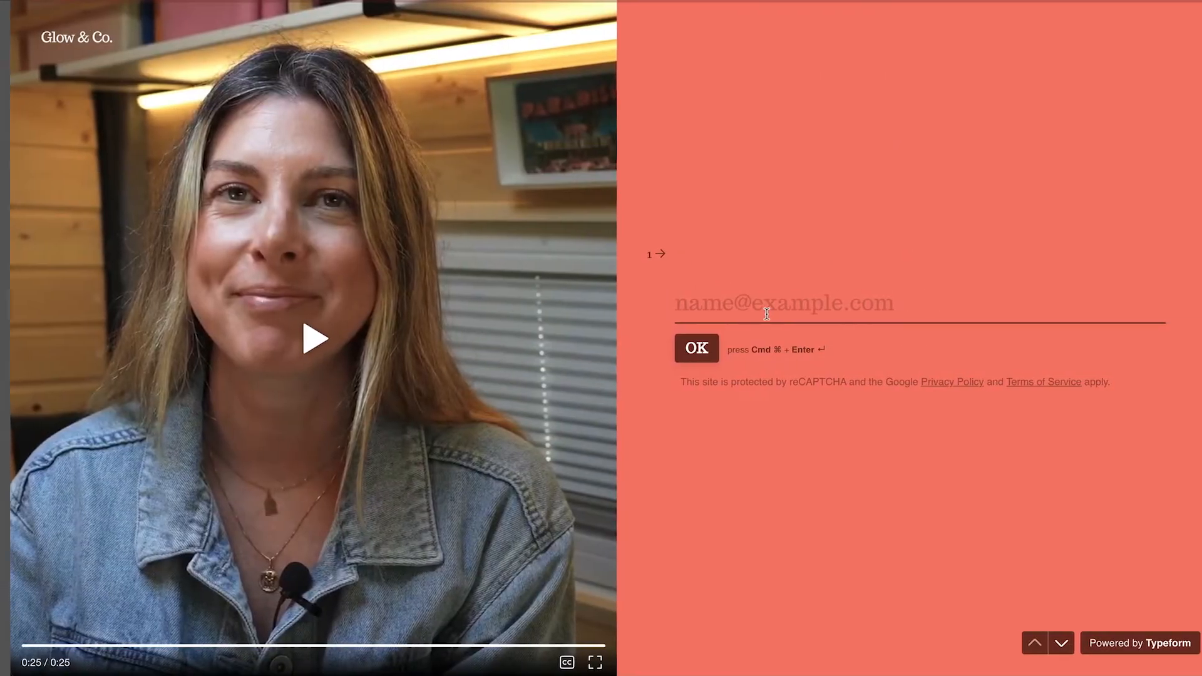
type("fake@fakemail.com")
Submit the test email, pick the five motorcycle tiles, and verify the reCAPTCHA.
key("Return")
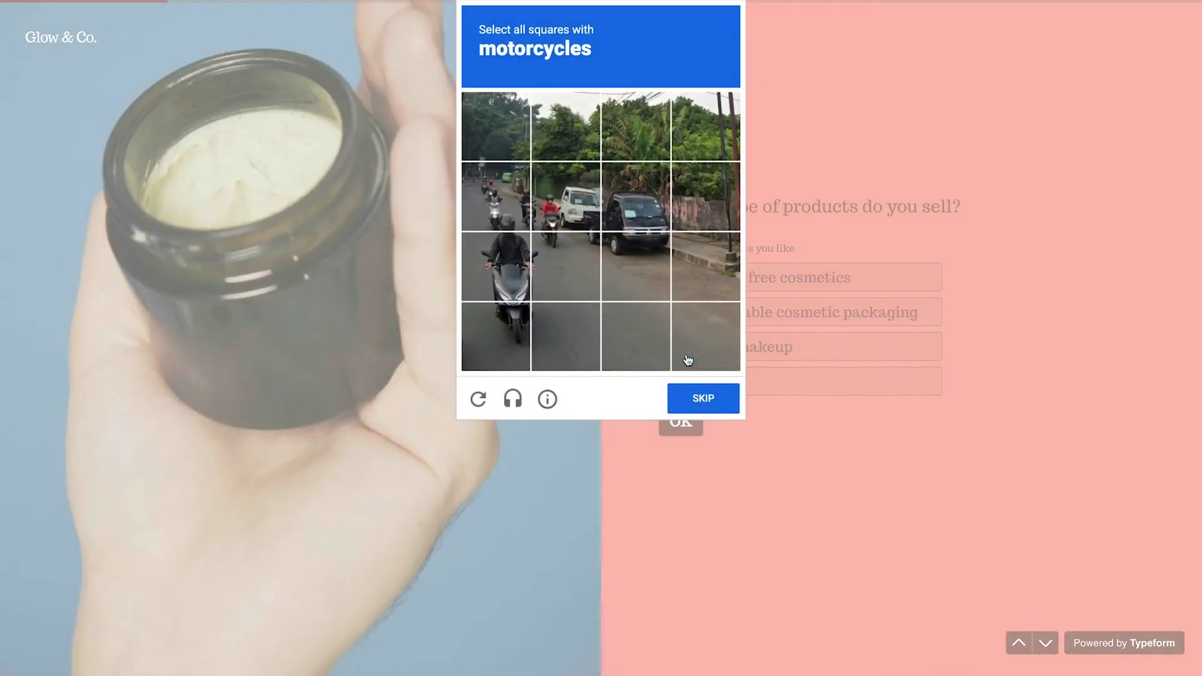
left_click(556, 205)
left_click(502, 203)
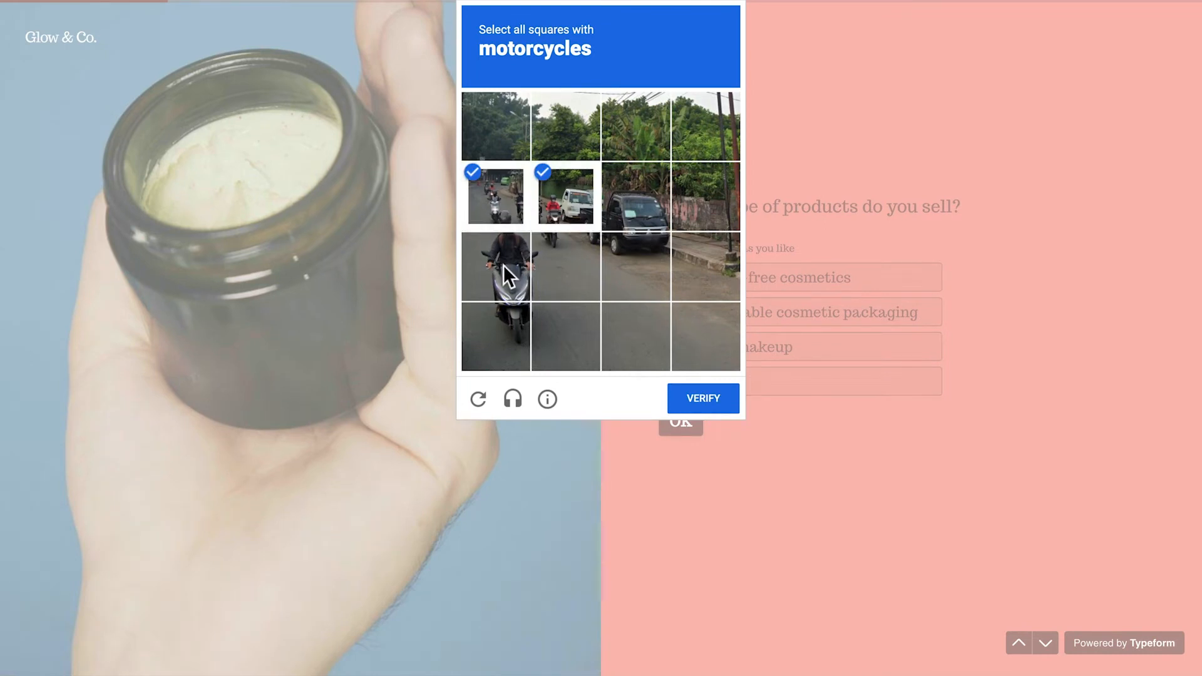
left_click(503, 265)
left_click(504, 308)
left_click(546, 276)
left_click(692, 398)
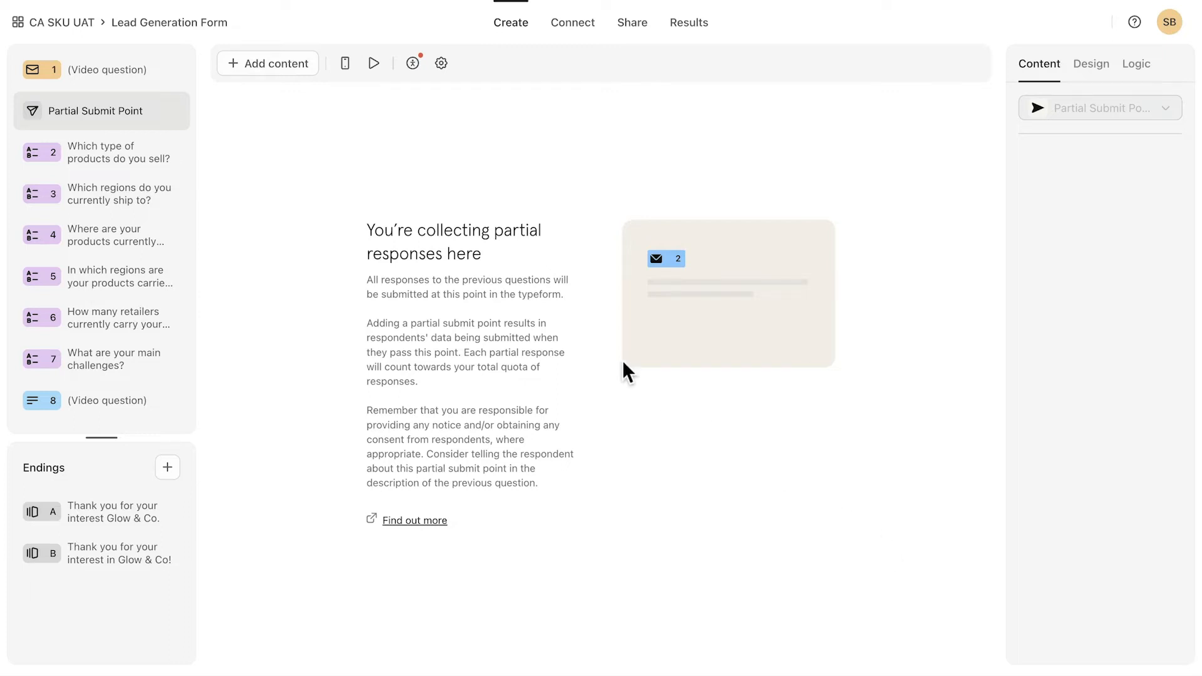
Step through questions 2–7, from product types to main challenges, then reopen question 5 on brick-and-mortar regions.
left_click(104, 158)
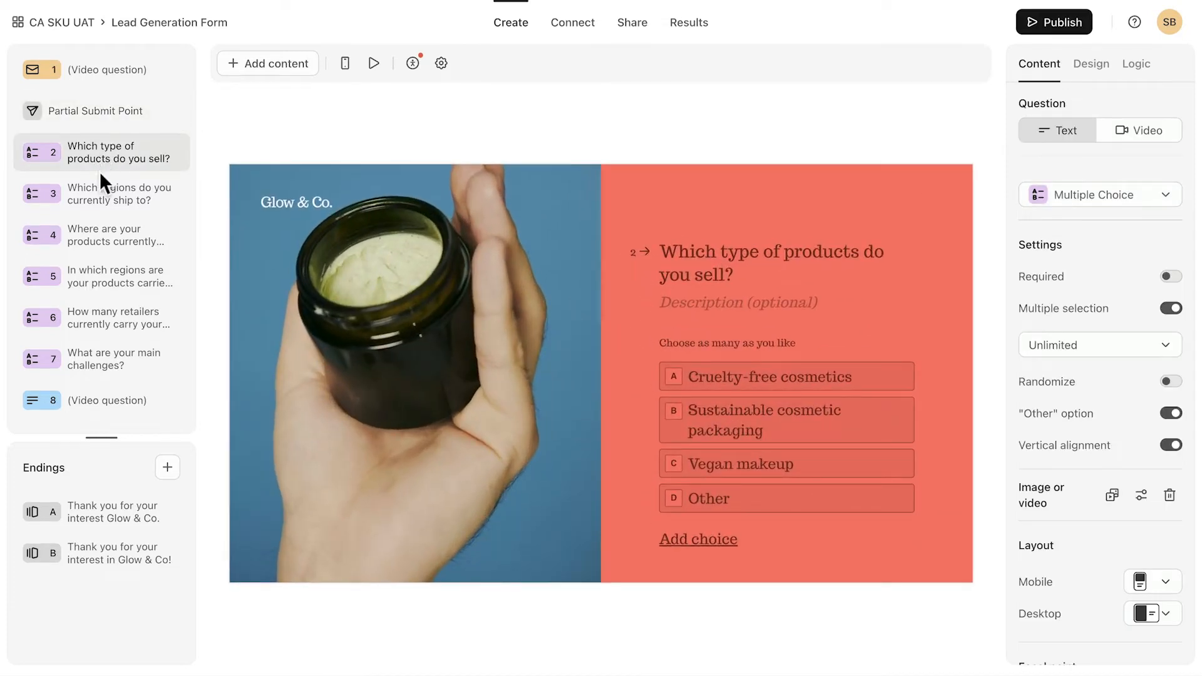
left_click(104, 201)
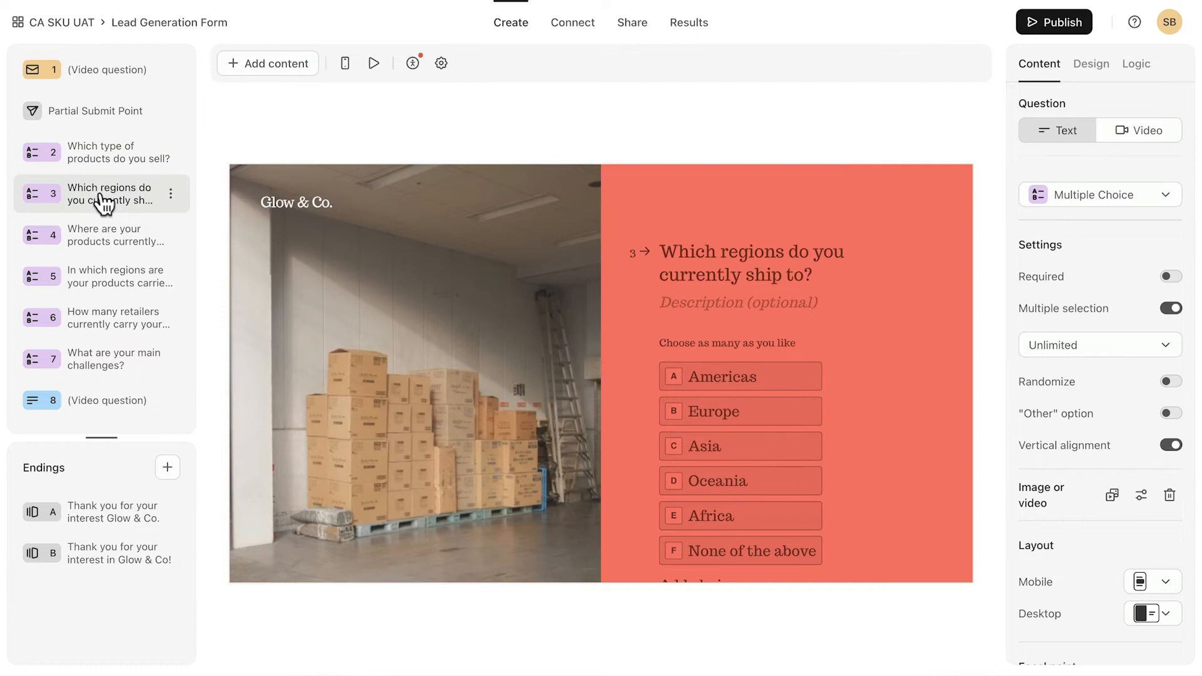
left_click(100, 244)
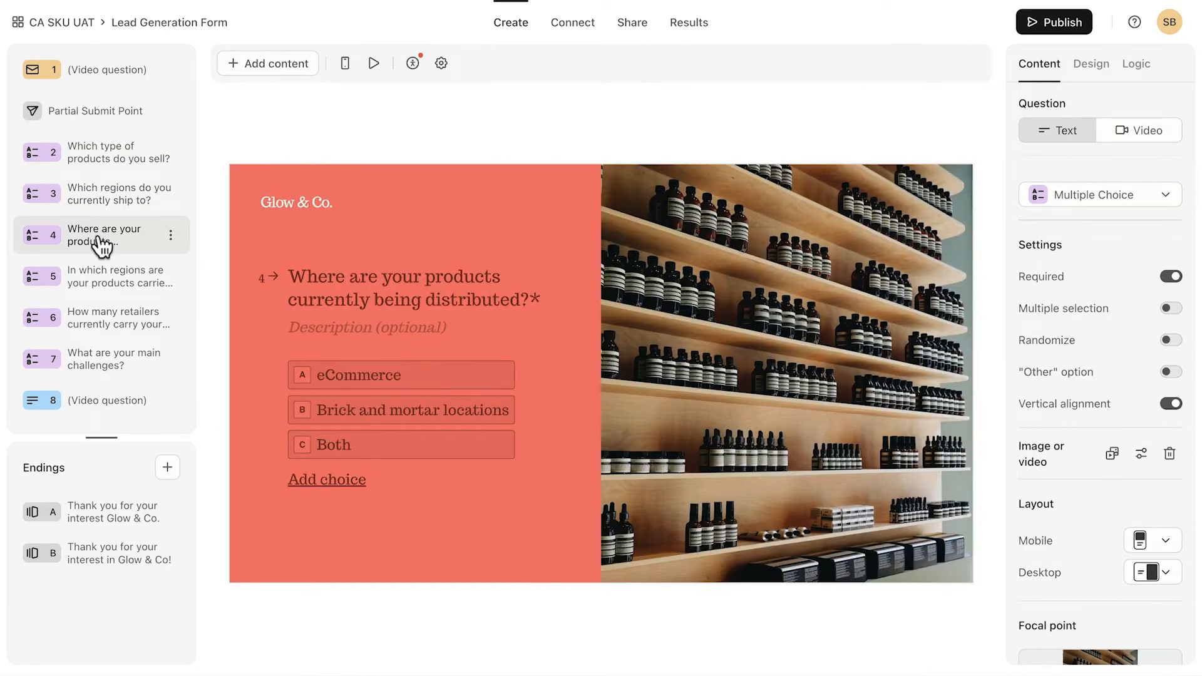
left_click(101, 285)
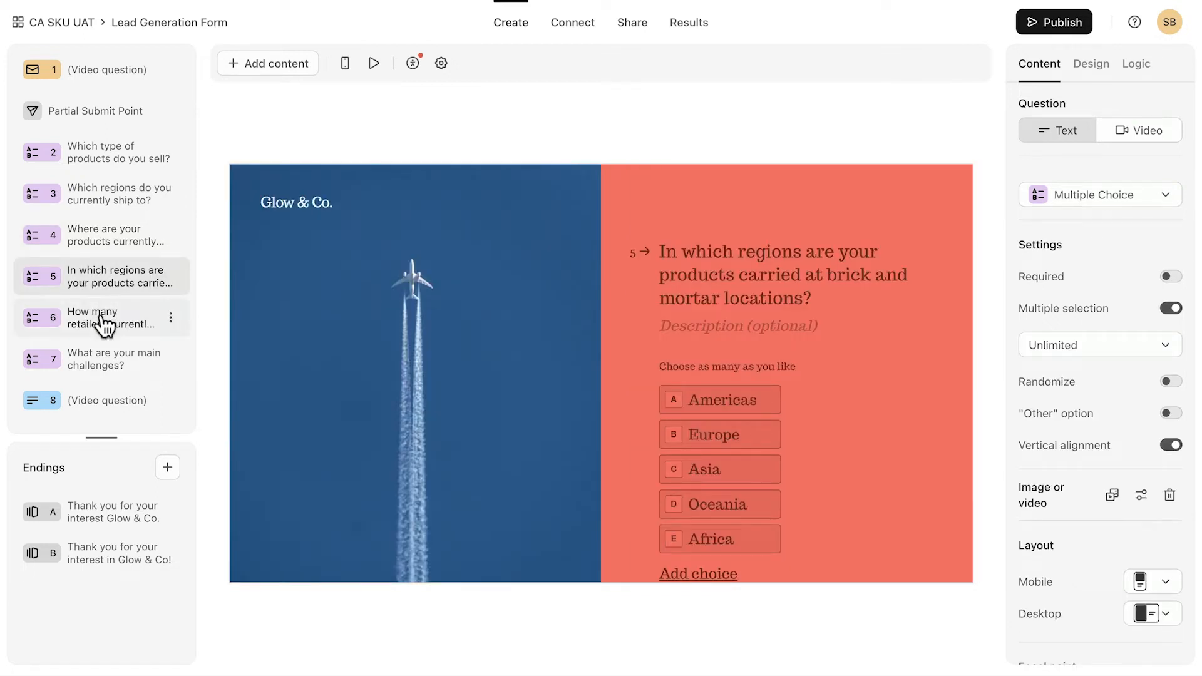
left_click(104, 320)
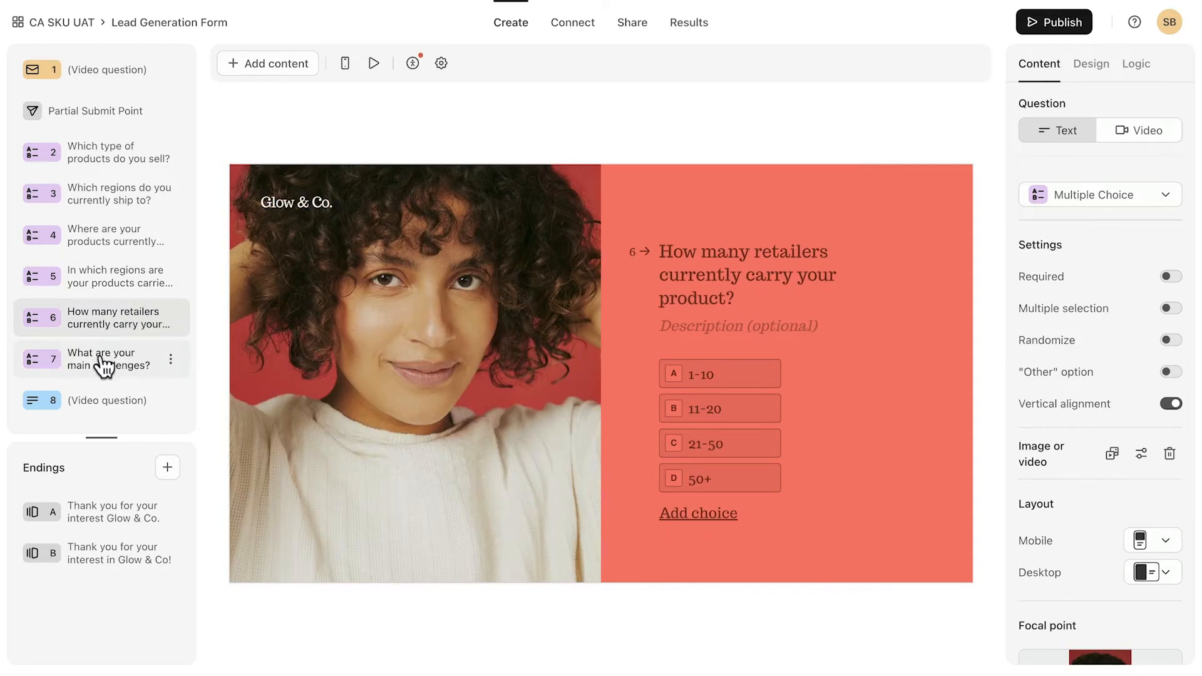
left_click(103, 364)
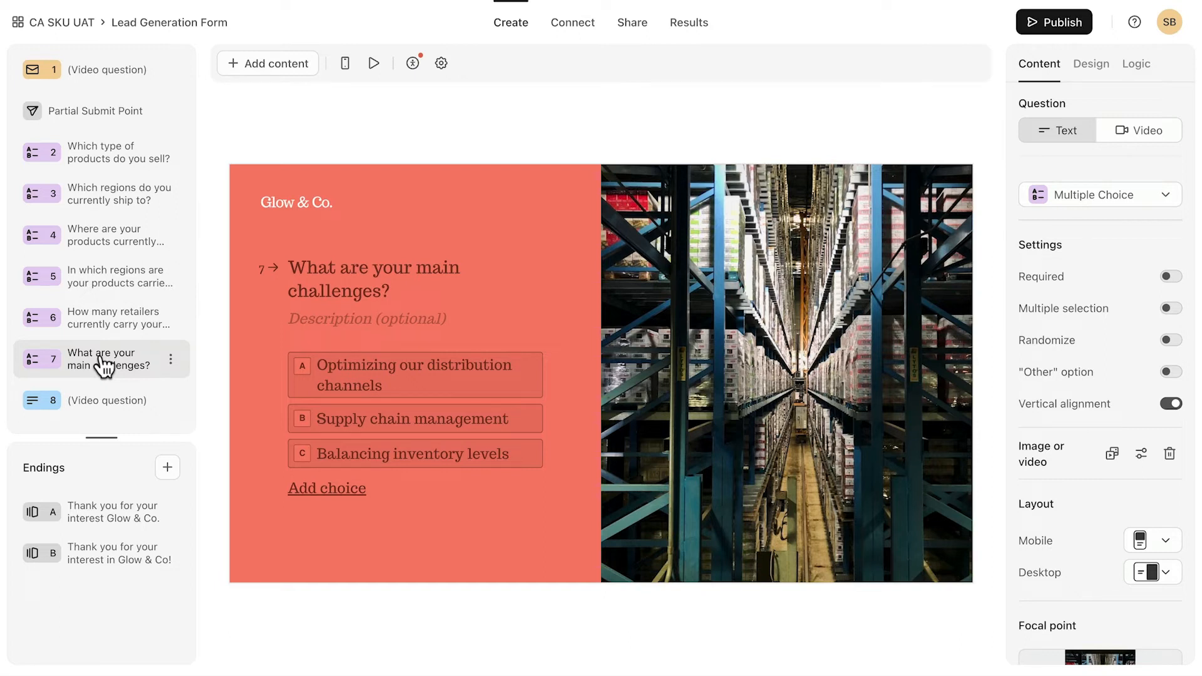
left_click(116, 289)
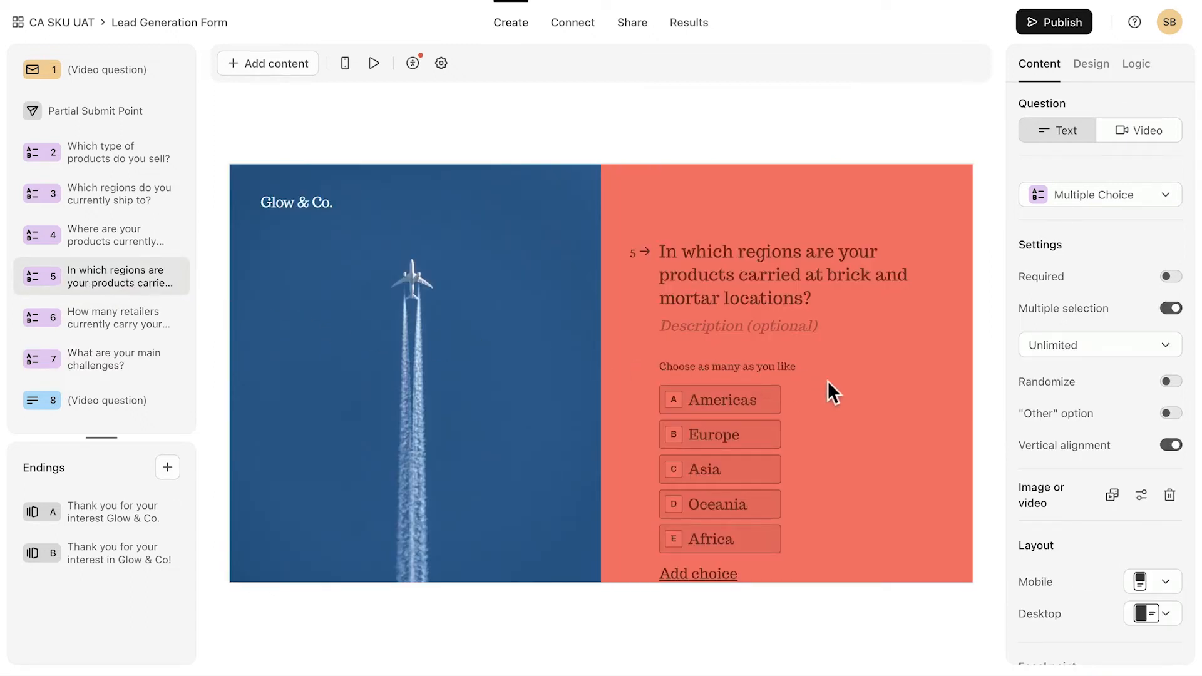
scroll(840, 383, "down", 2)
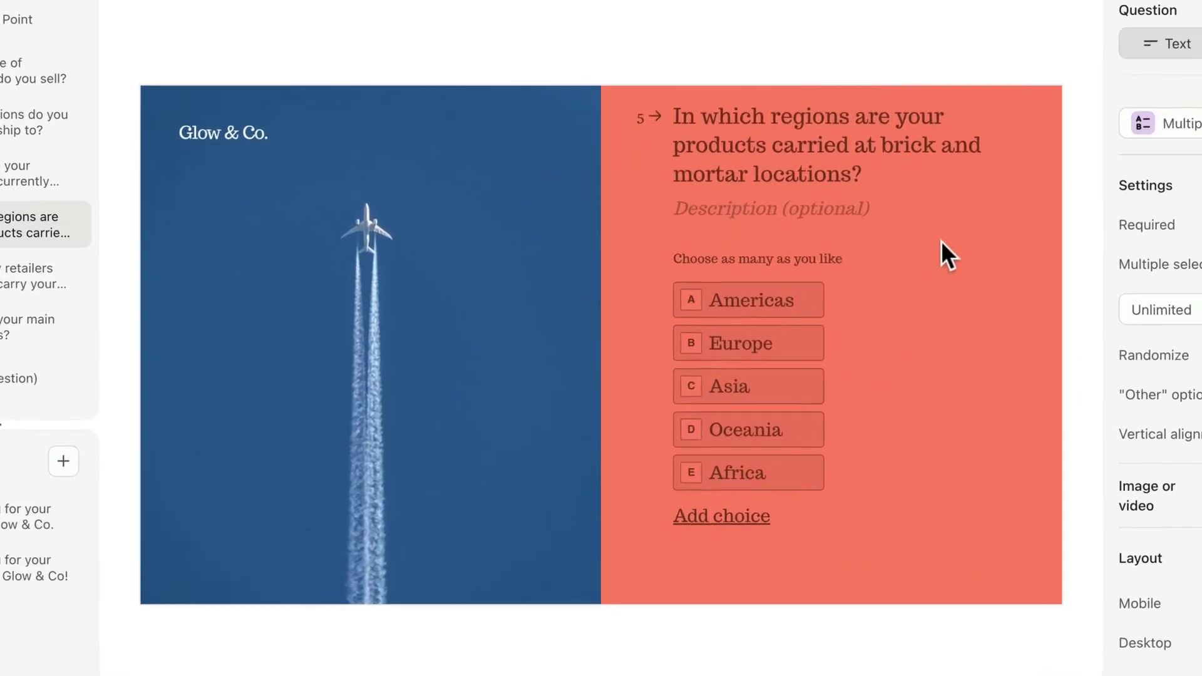
left_click(899, 178)
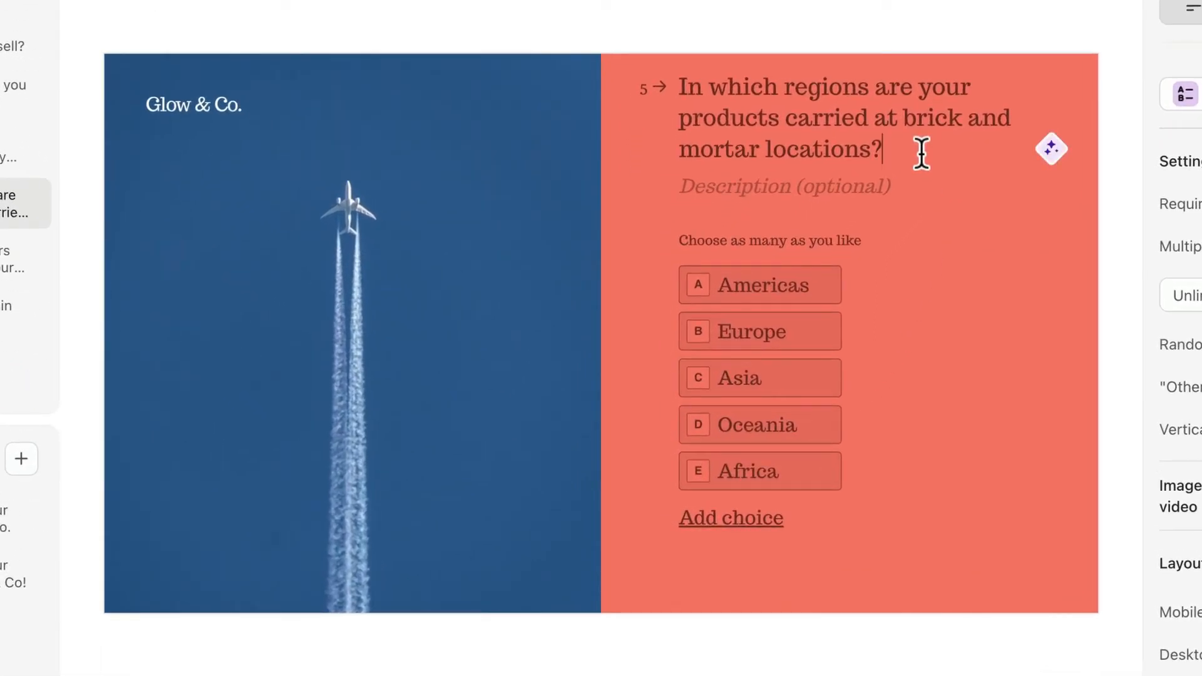
left_click(1051, 154)
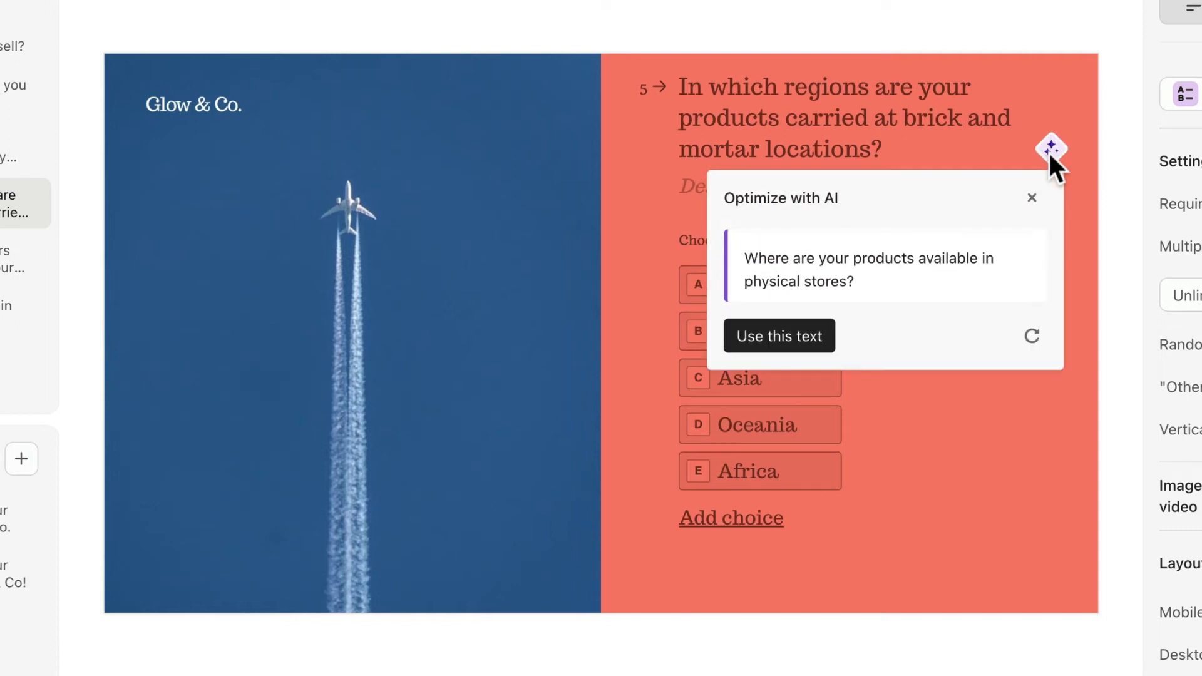
left_click(1032, 337)
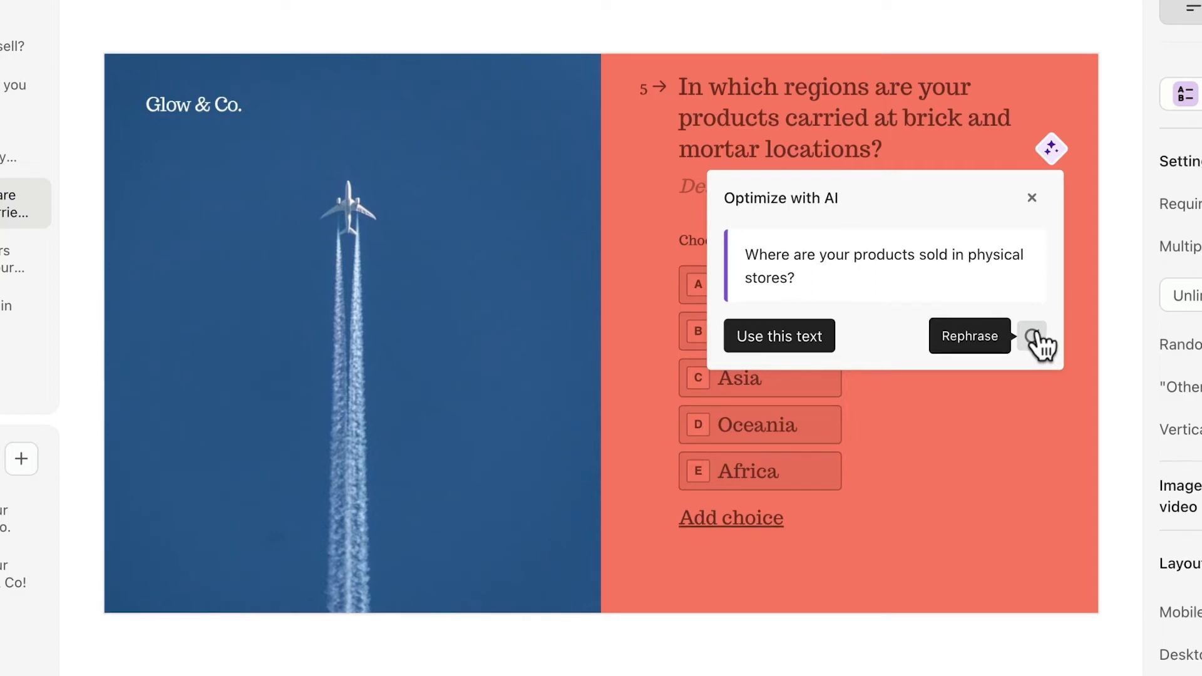
left_click(1032, 198)
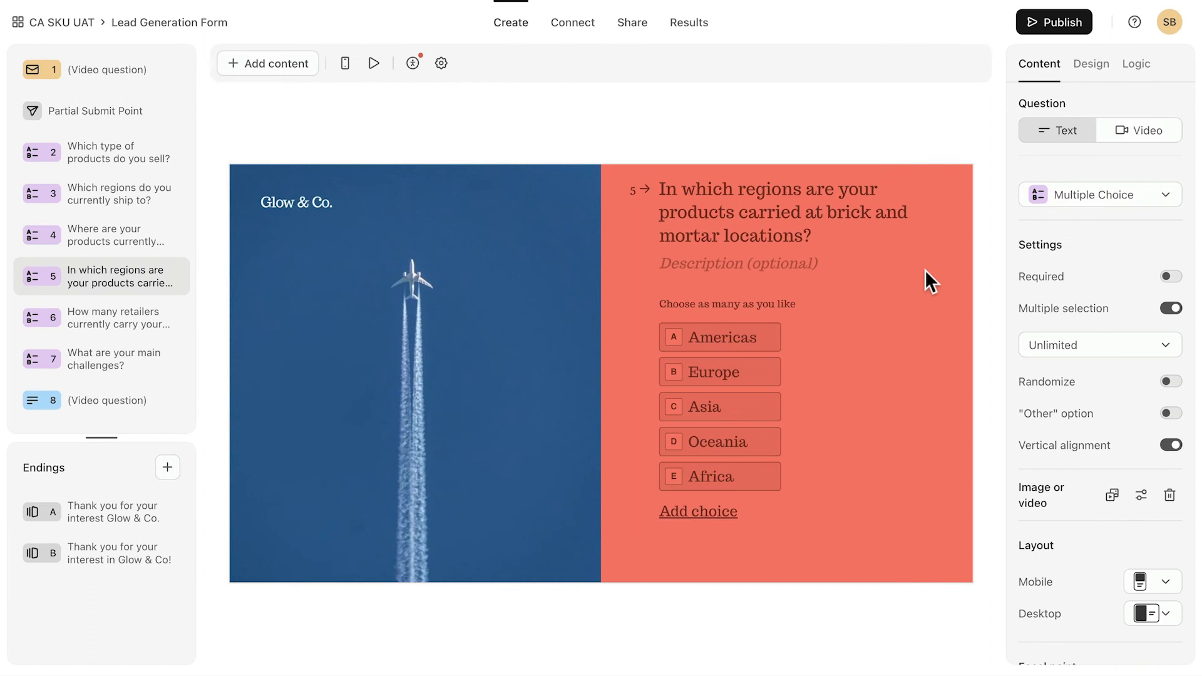
double_click(750, 333)
left_click(804, 336)
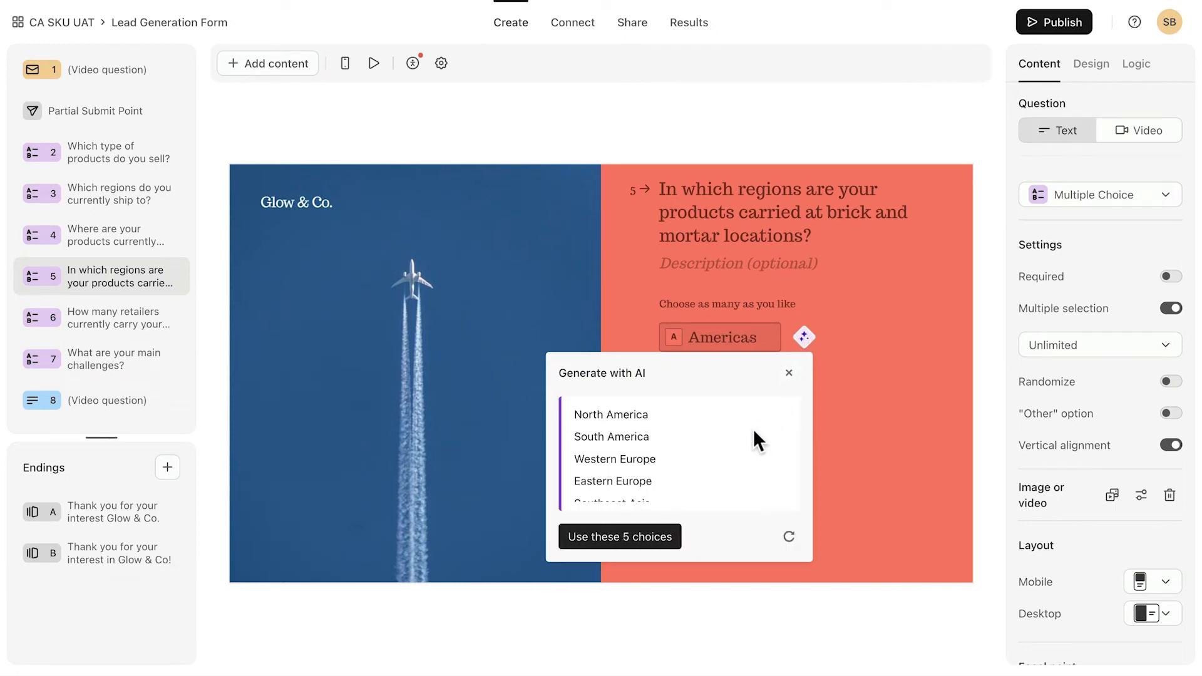
left_click(789, 372)
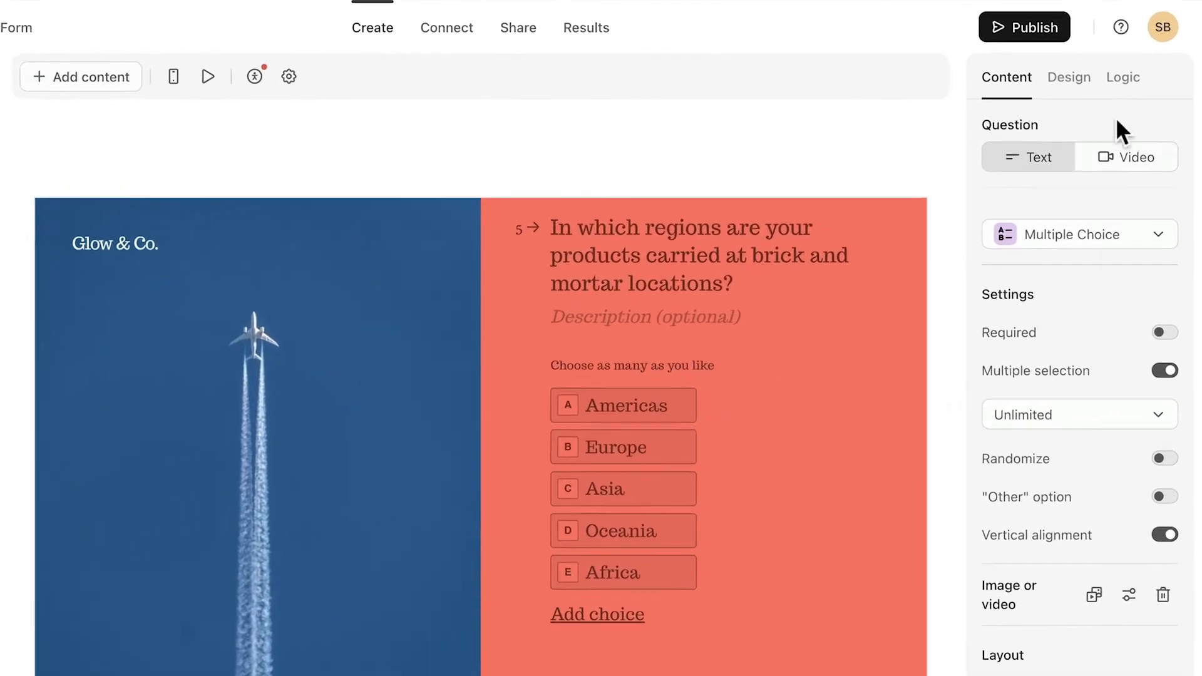
Open the form's Branching, segmentation and calculations rules from the Logic panel.
left_click(1123, 76)
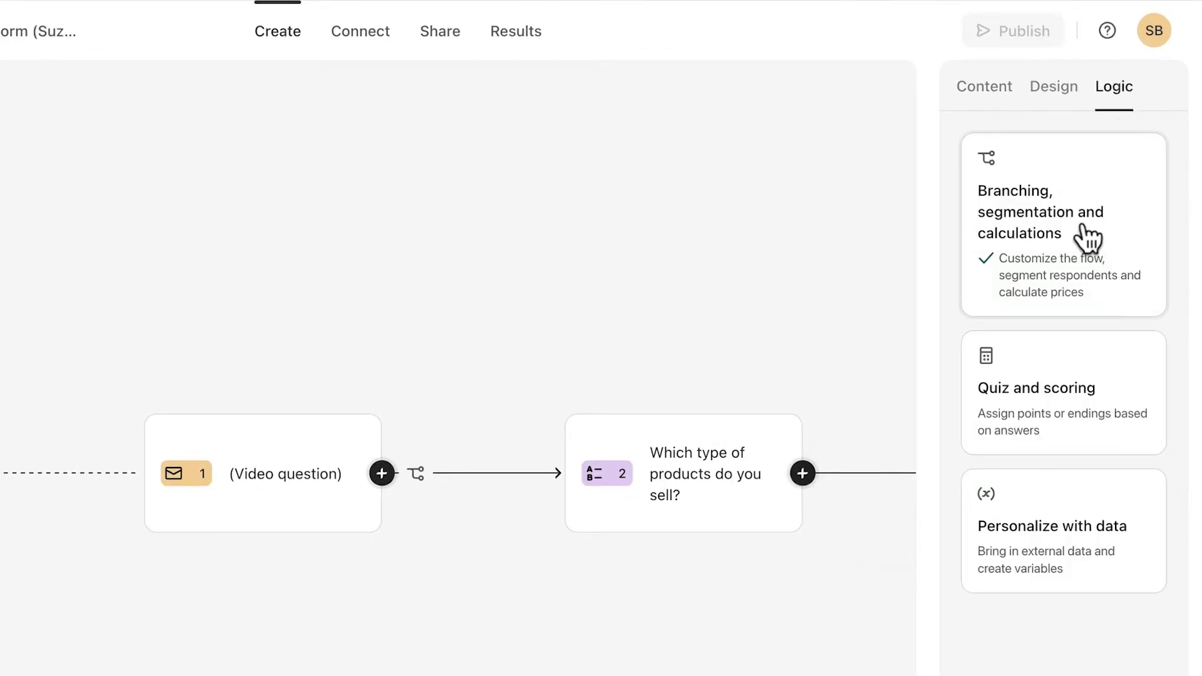
left_click(1063, 258)
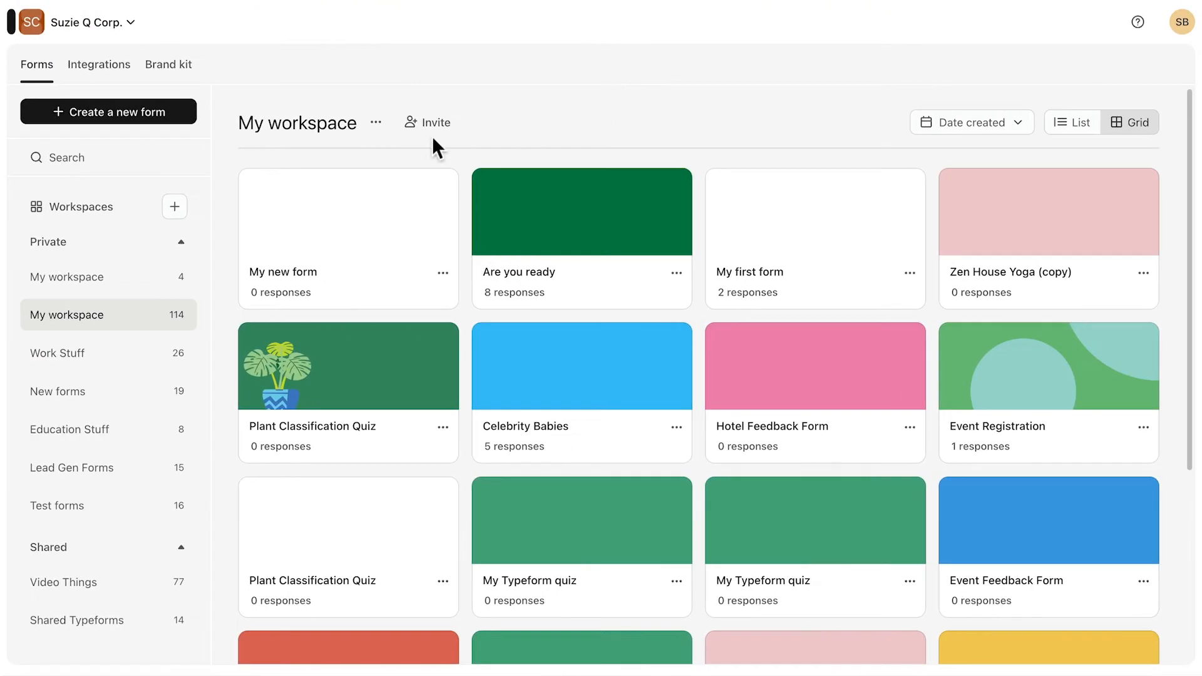
Start a new form in the workspace using the Qualify leads option.
left_click(137, 111)
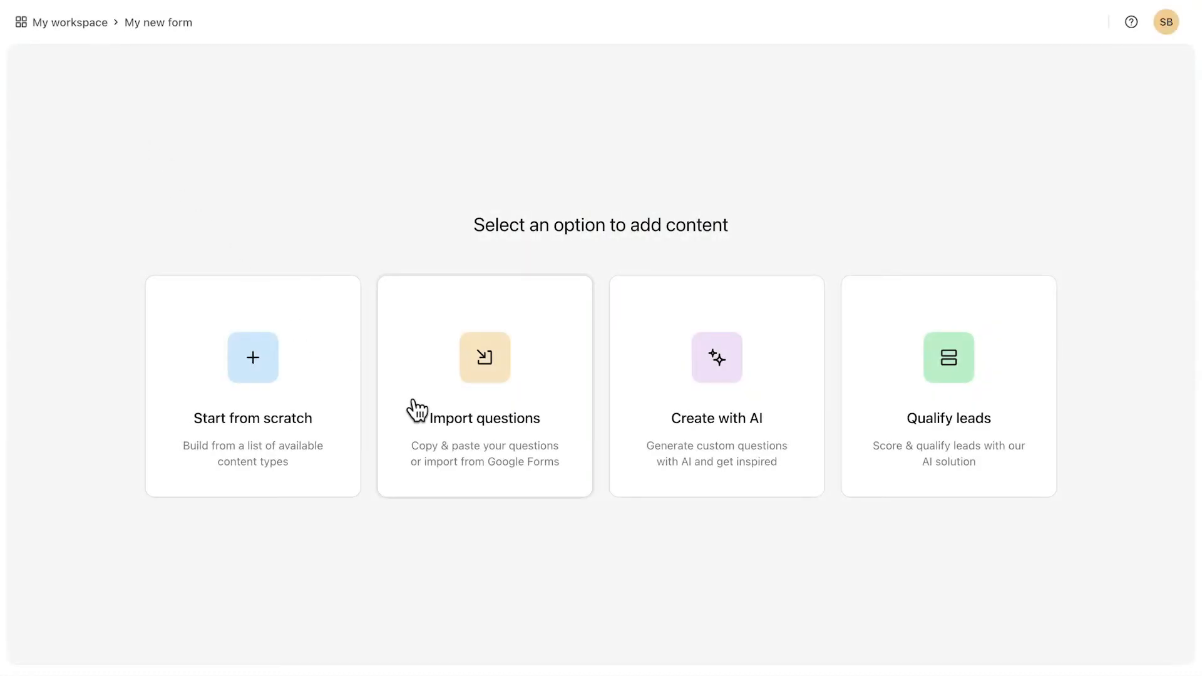
left_click(963, 463)
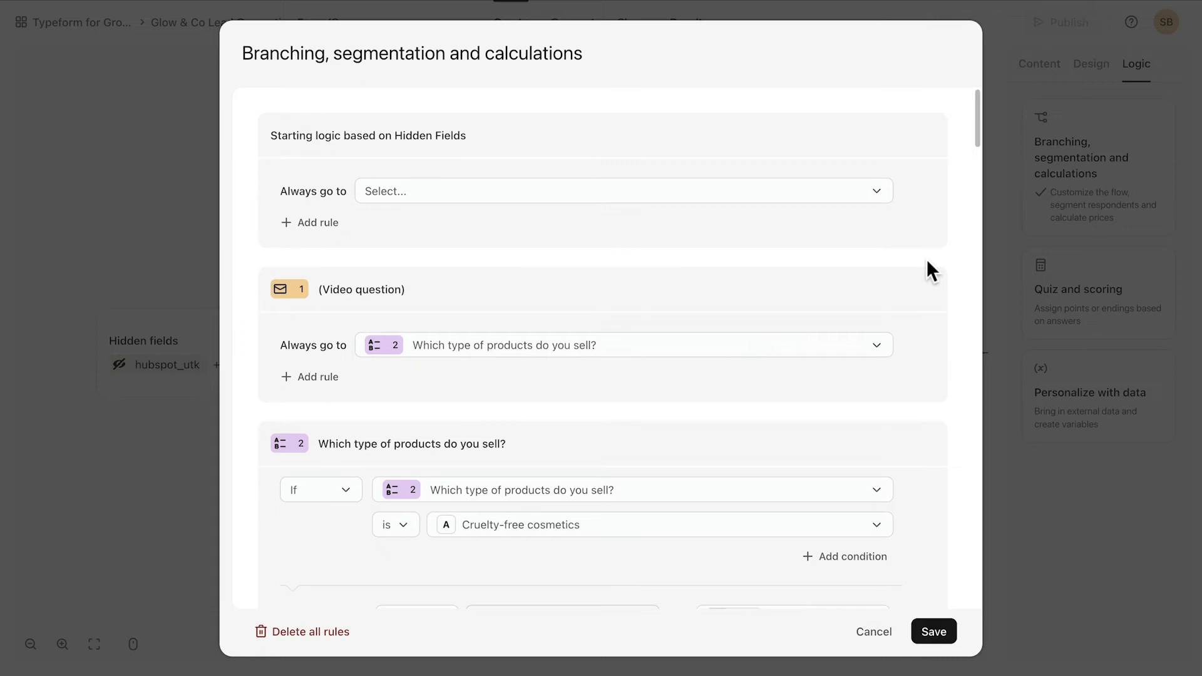
Check the rules segmenting scores above 15 as High quality and below 15 as Low quality, then save.
scroll(927, 258, "down", 10)
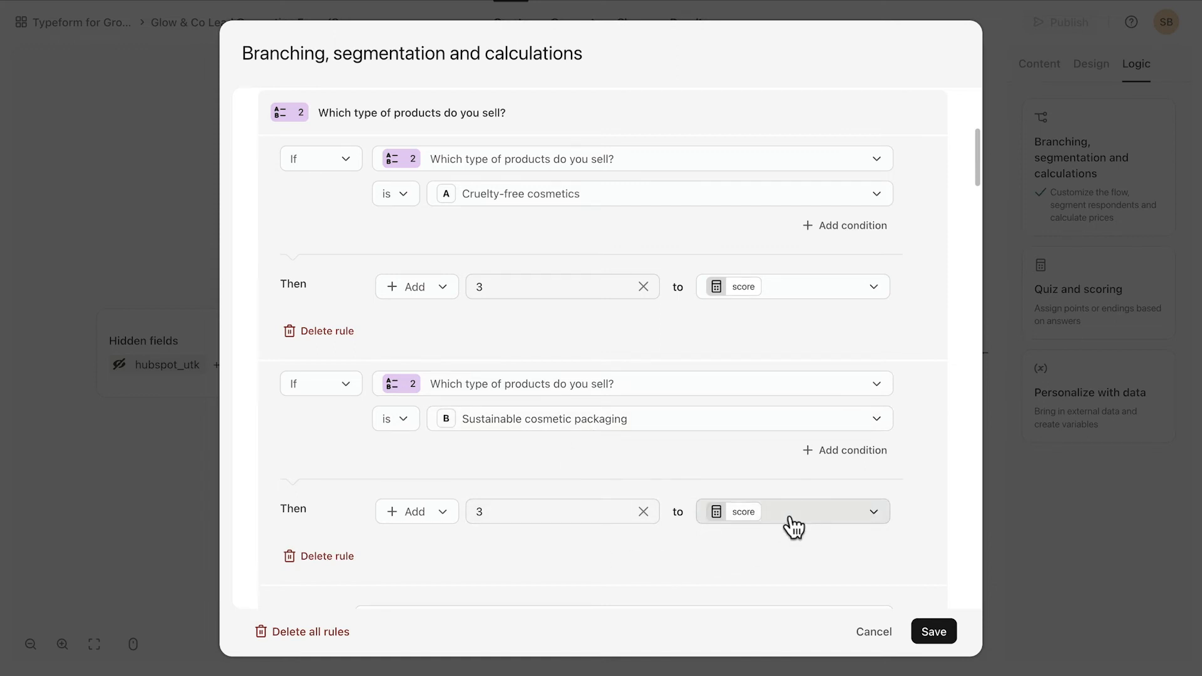
scroll(791, 519, "down", 8)
scroll(791, 514, "down", 3)
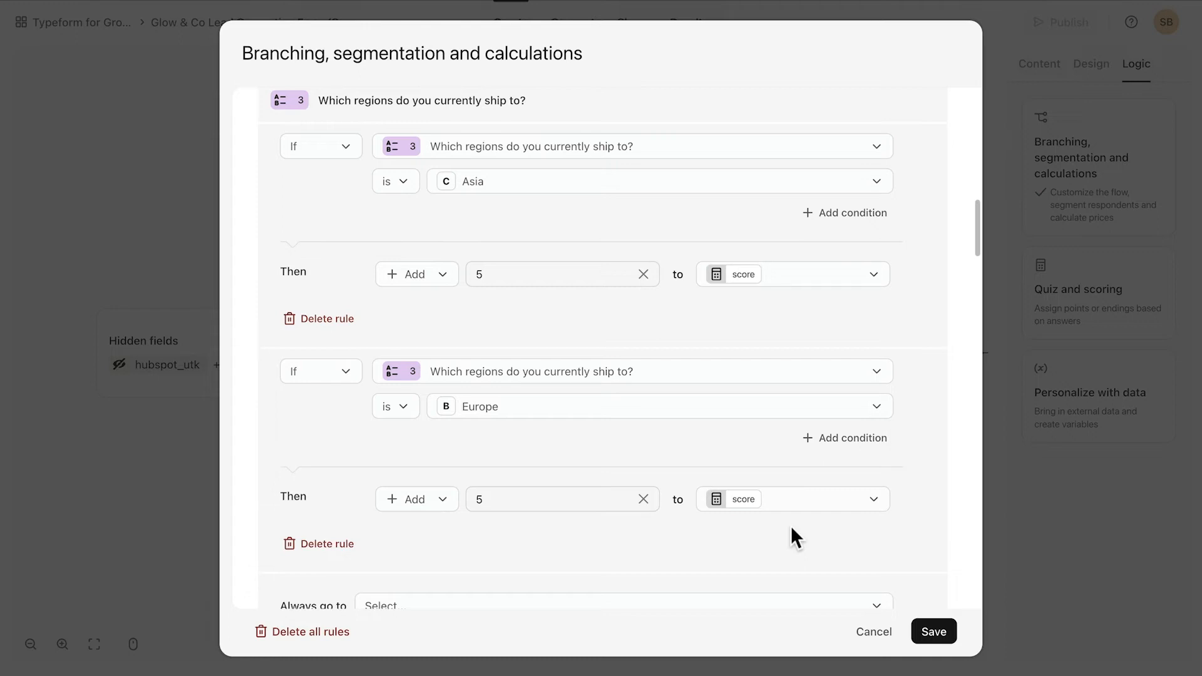
scroll(789, 525, "down", 20)
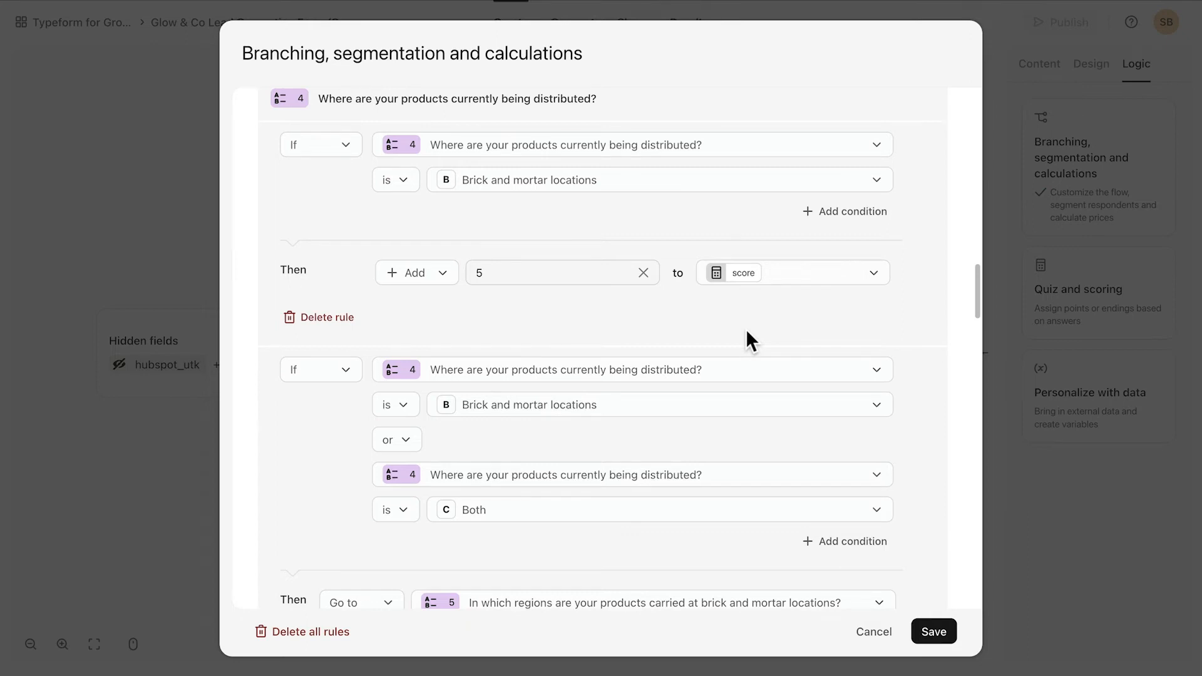
scroll(747, 332, "down", 3)
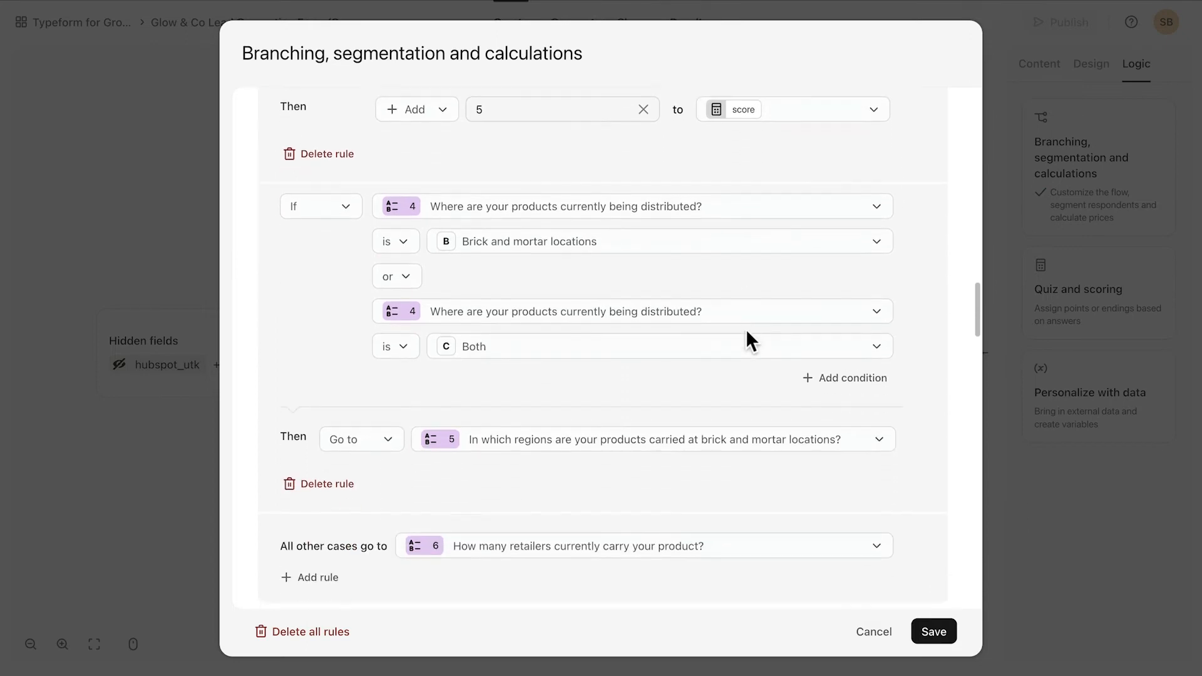
scroll(749, 341, "down", 1)
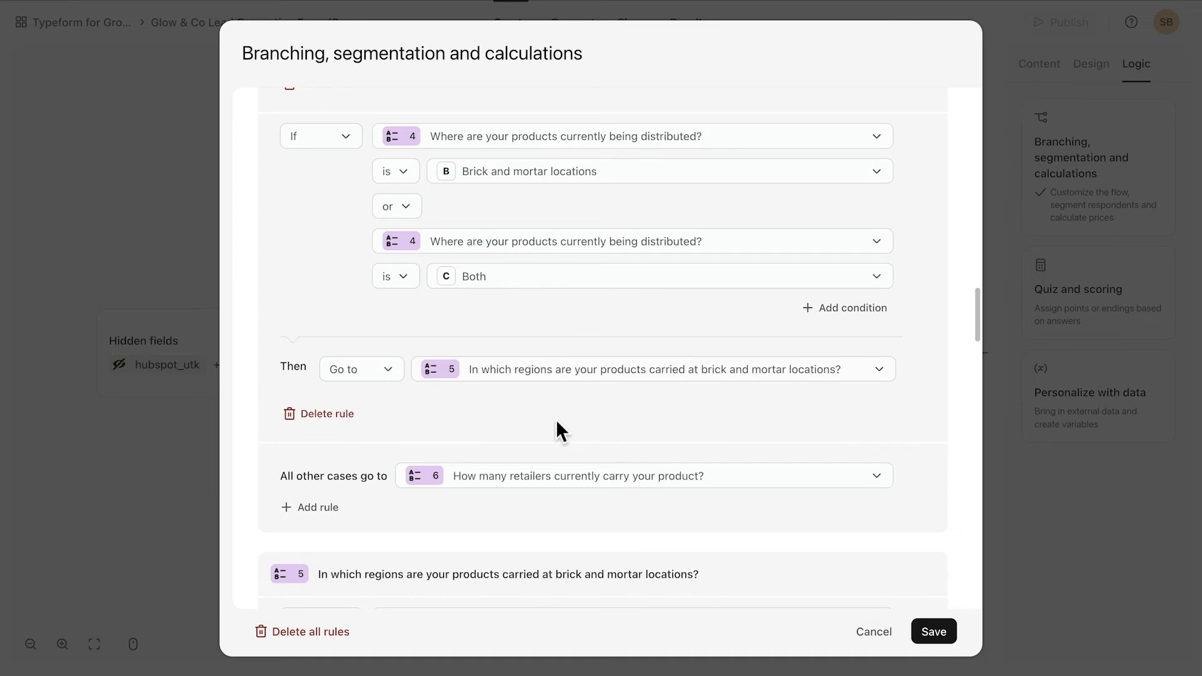
scroll(558, 421, "down", 10)
scroll(558, 421, "down", 15)
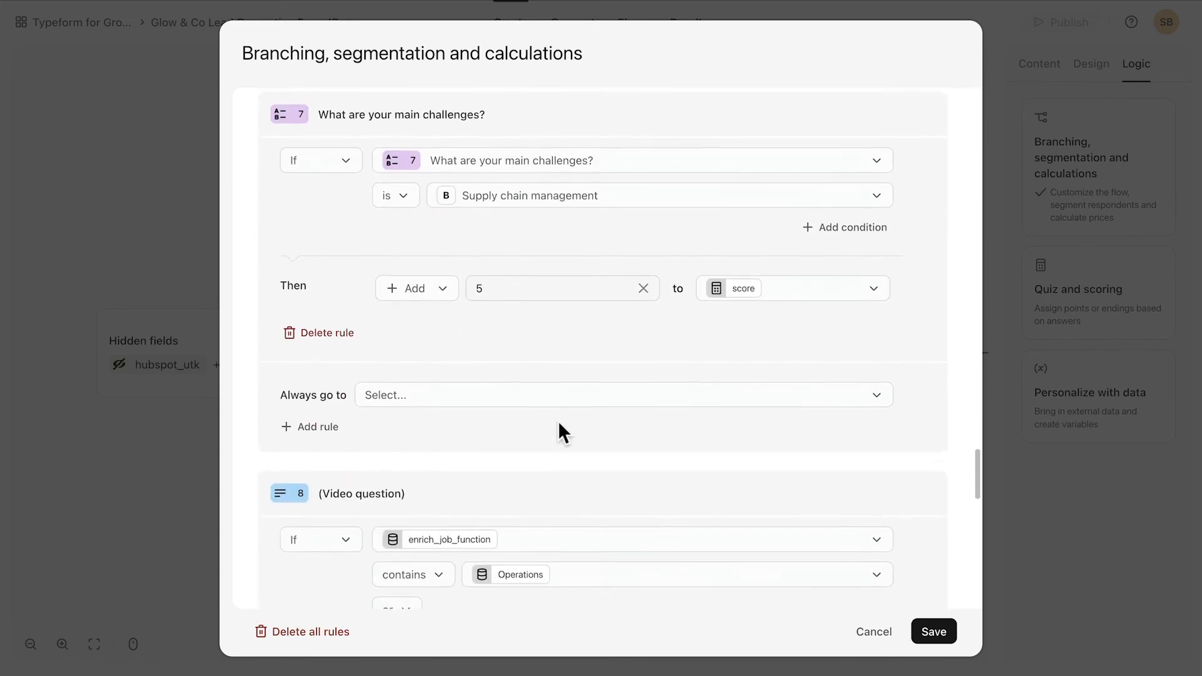
scroll(558, 420, "down", 5)
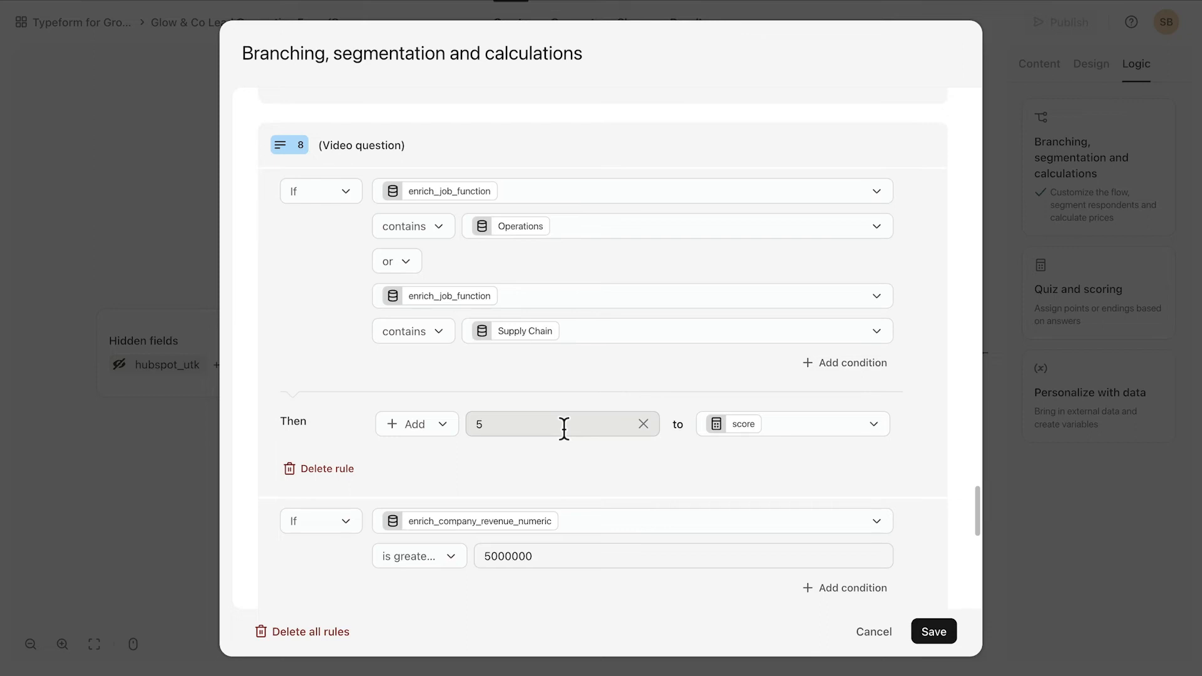
scroll(595, 462, "down", 4)
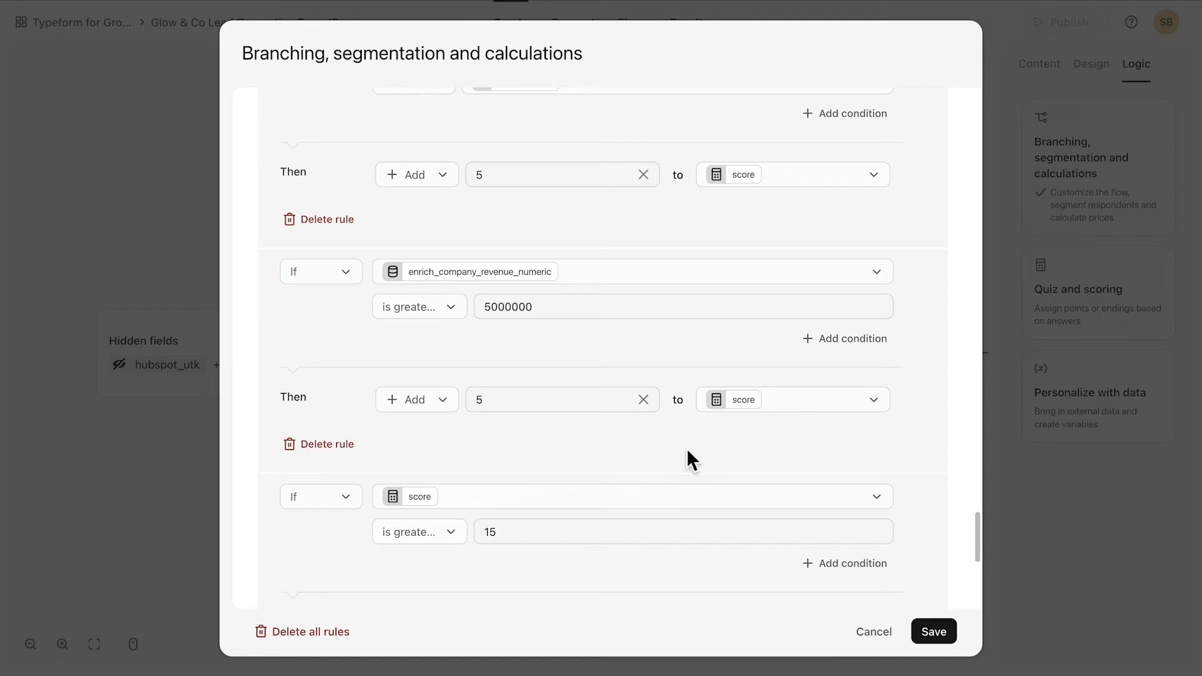
scroll(686, 448, "down", 5)
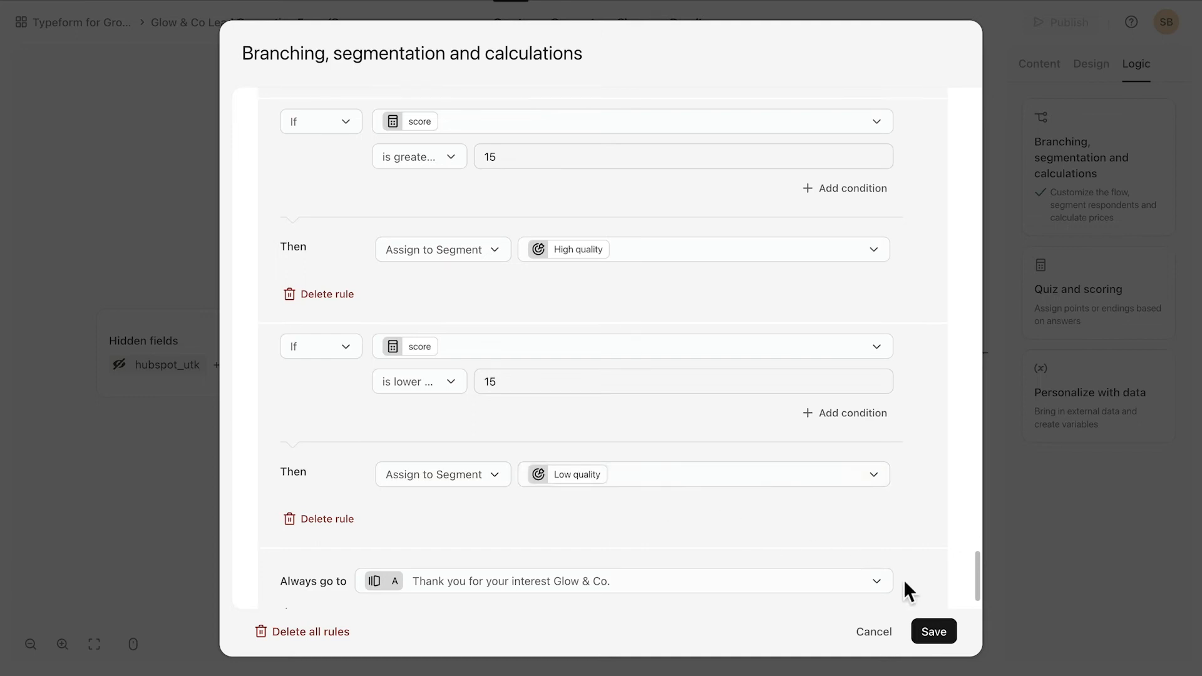
left_click(932, 633)
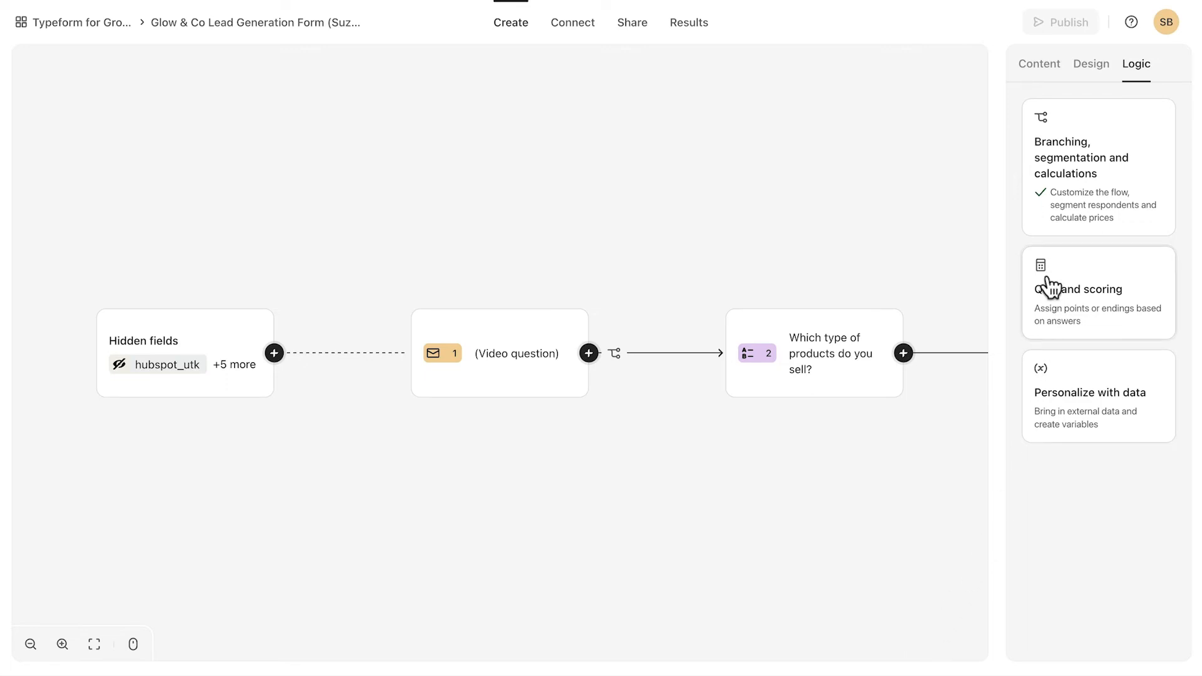
Go from the Content view to Form settings and show the Follow-ups page with the Slack sales workflow.
left_click(1039, 65)
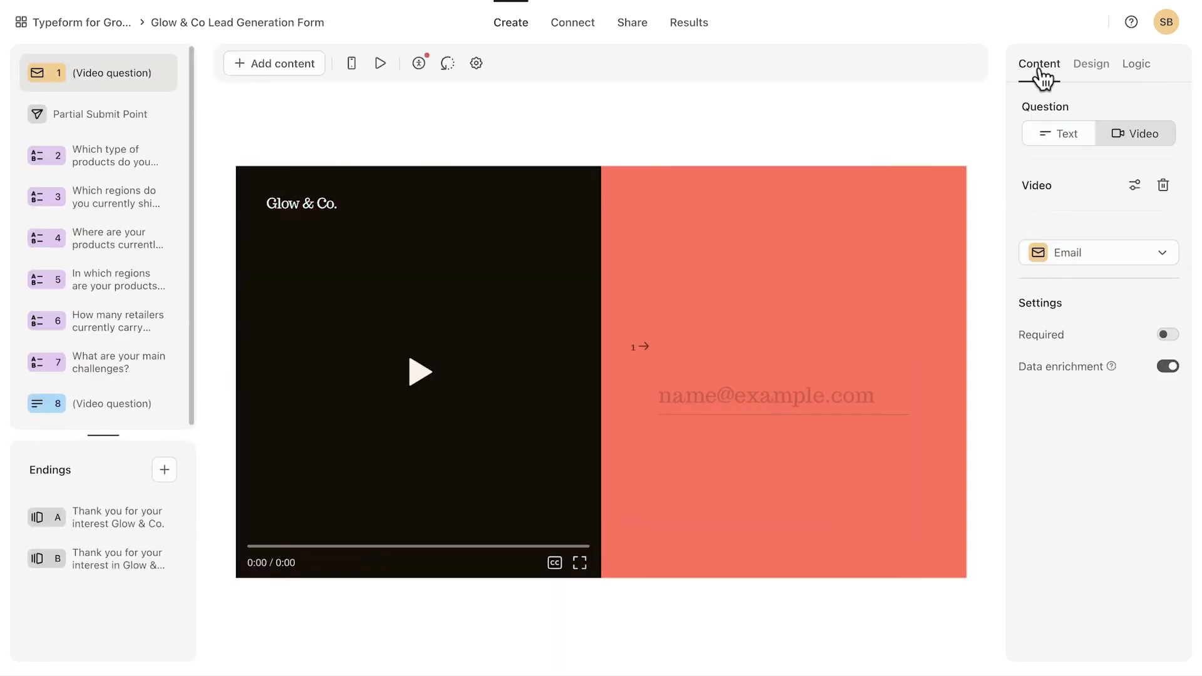
left_click(475, 64)
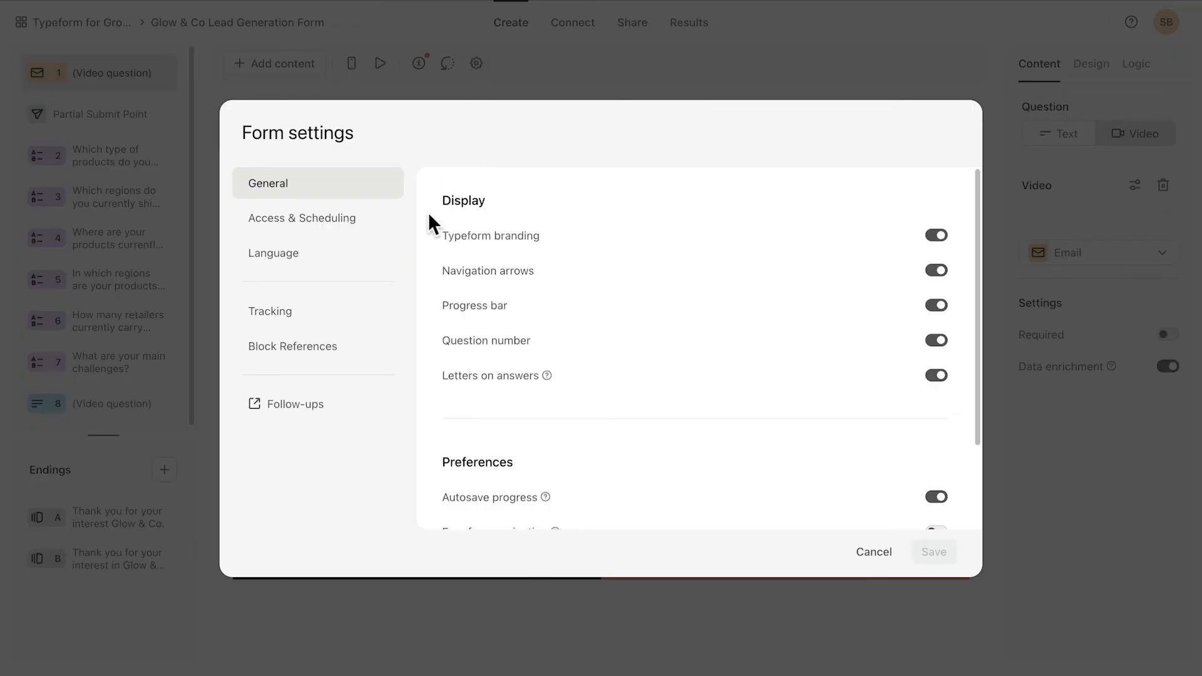
left_click(302, 406)
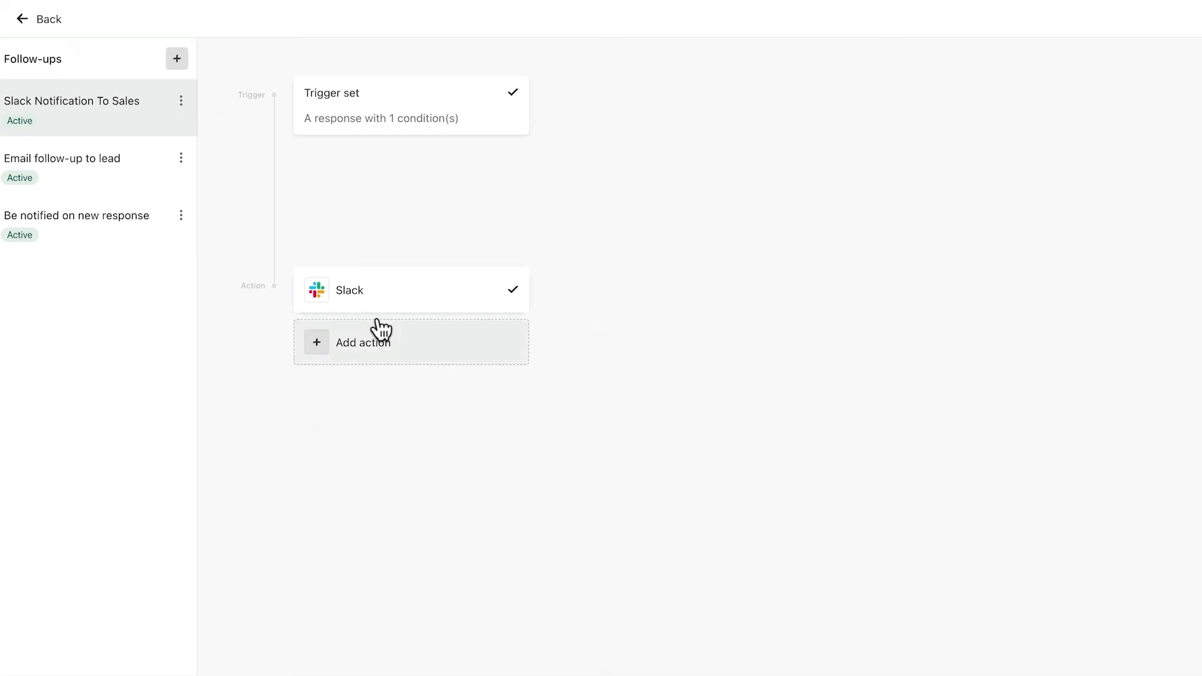
left_click(406, 122)
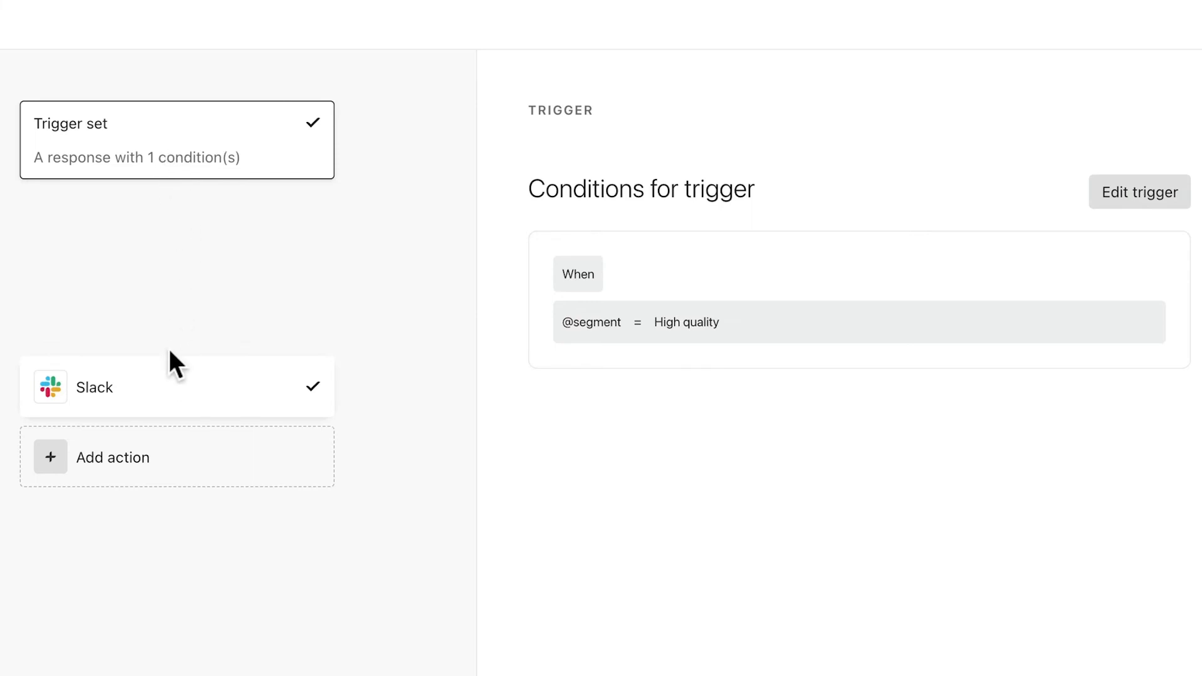
left_click(168, 392)
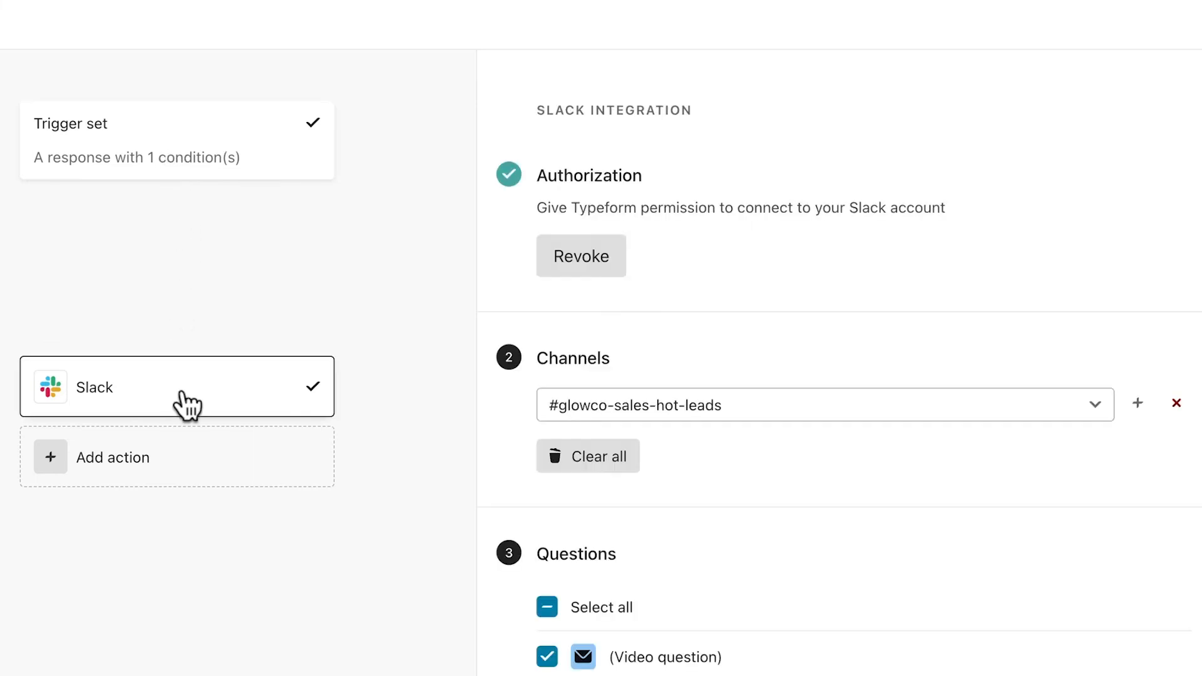
scroll(701, 514, "down", 3)
scroll(712, 455, "down", 5)
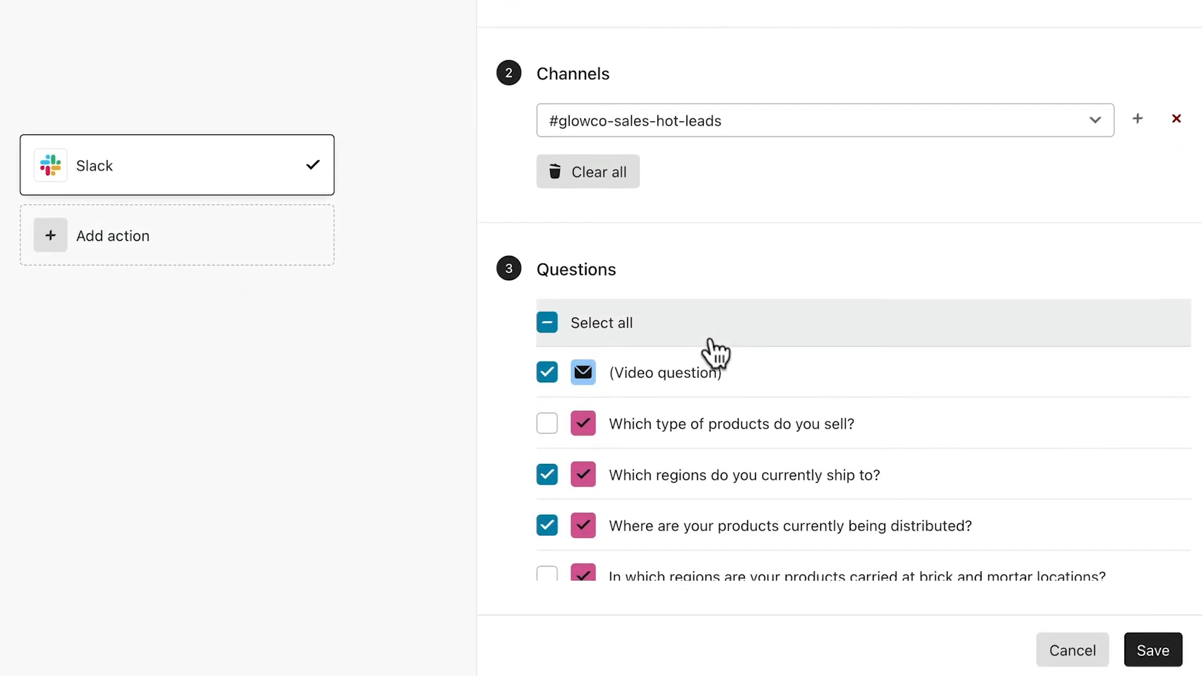
scroll(724, 470, "down", 5)
scroll(731, 470, "down", 7)
scroll(732, 470, "down", 1)
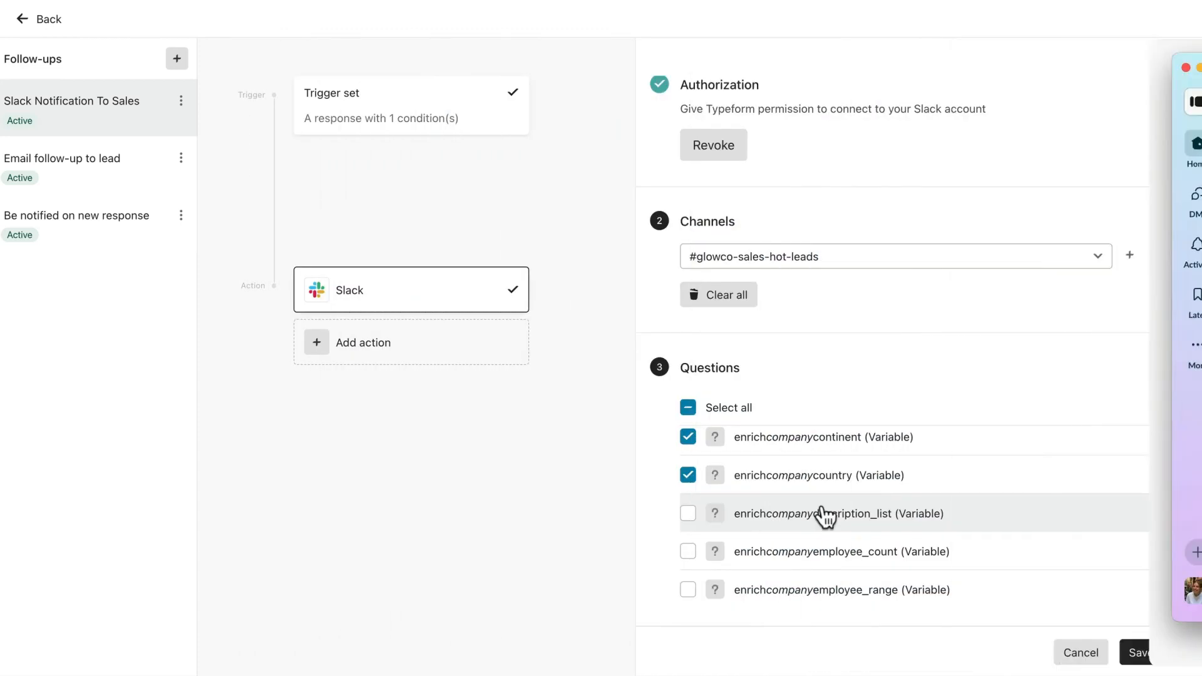
left_click(1141, 657)
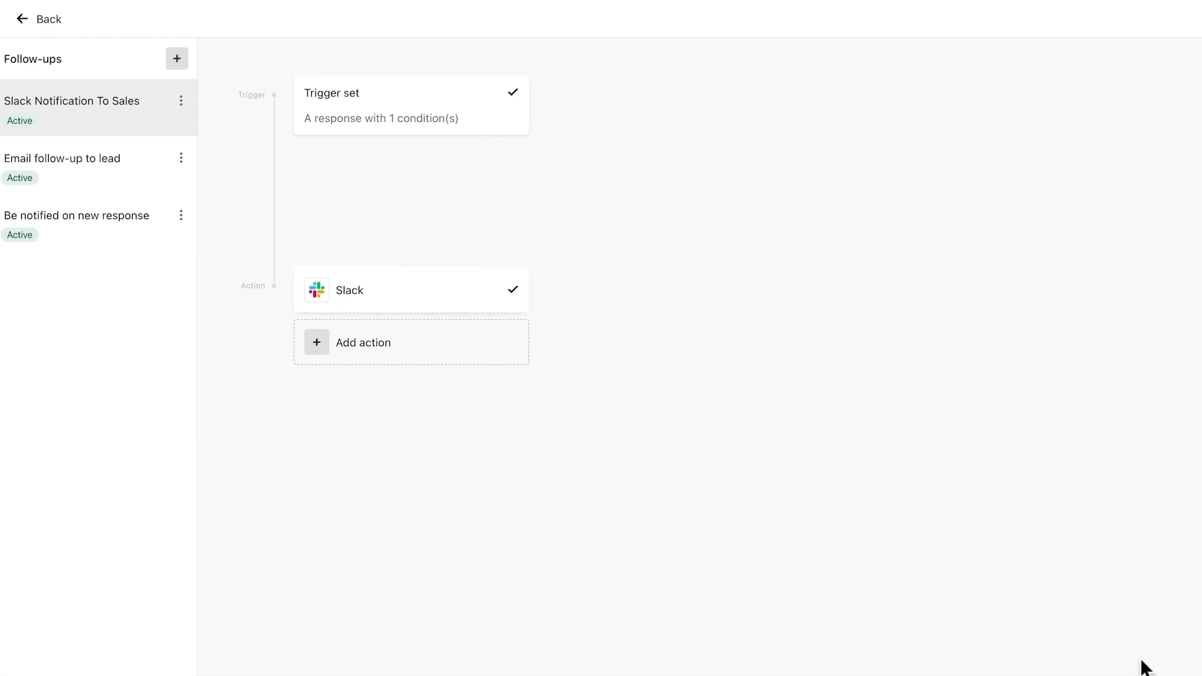
Inspect the Email follow-up to lead workflow, its respondent email and High quality trigger, then go back.
left_click(80, 173)
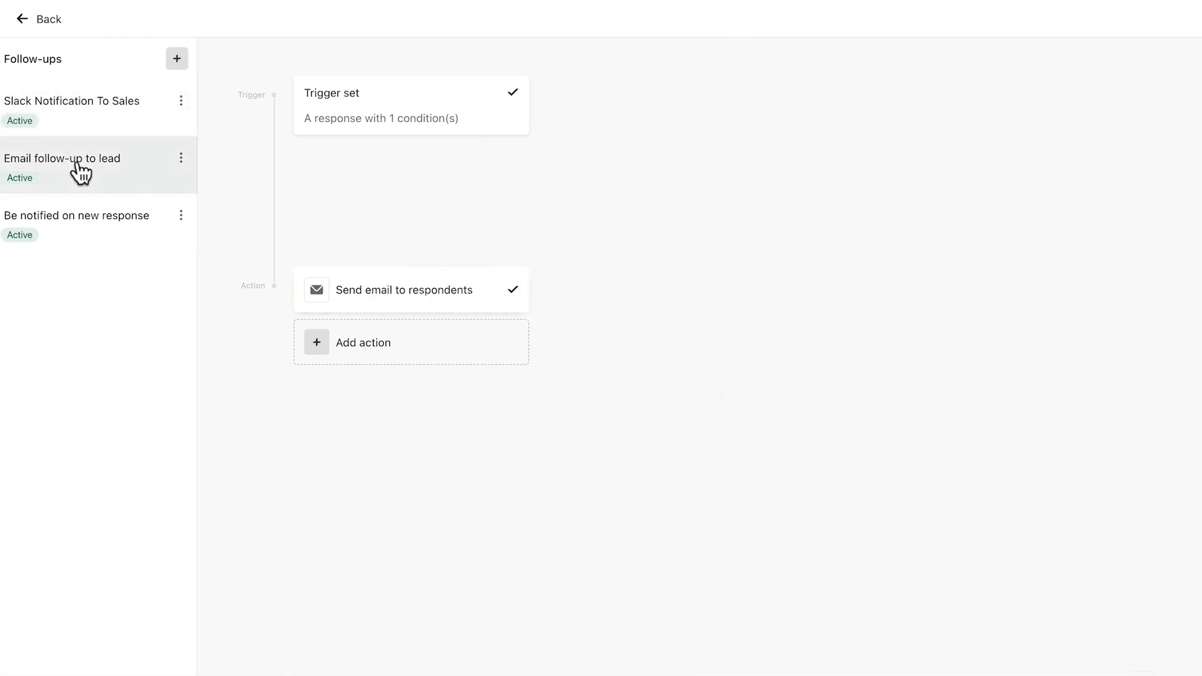
left_click(418, 295)
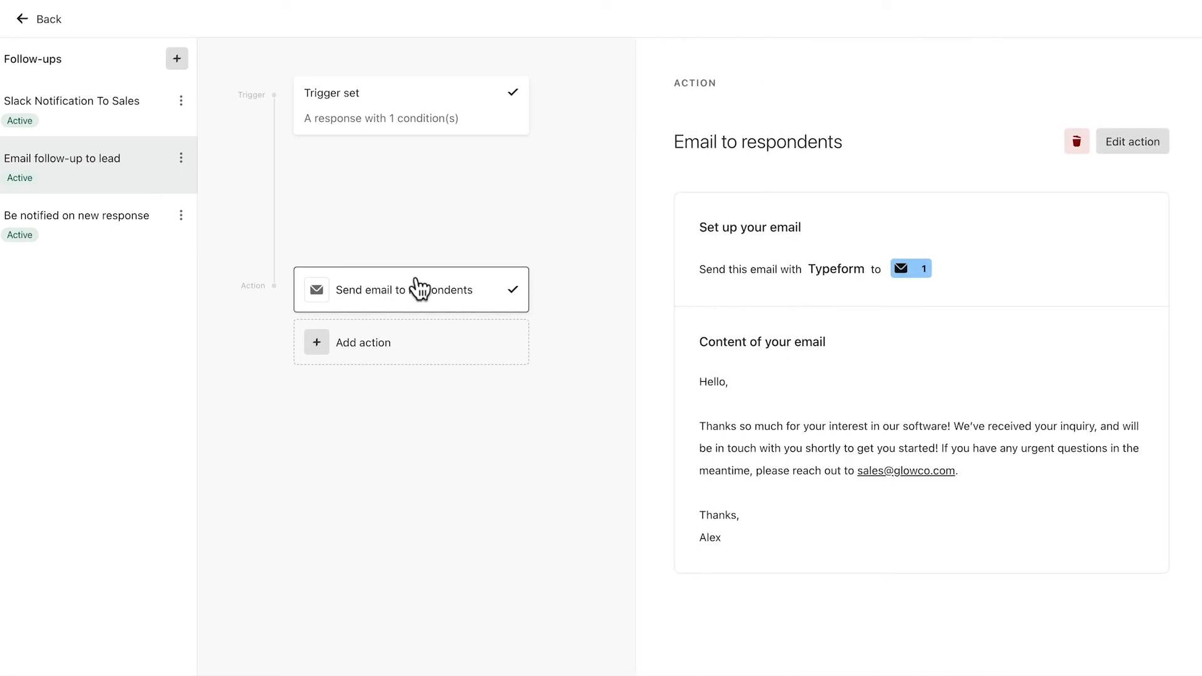
left_click(401, 125)
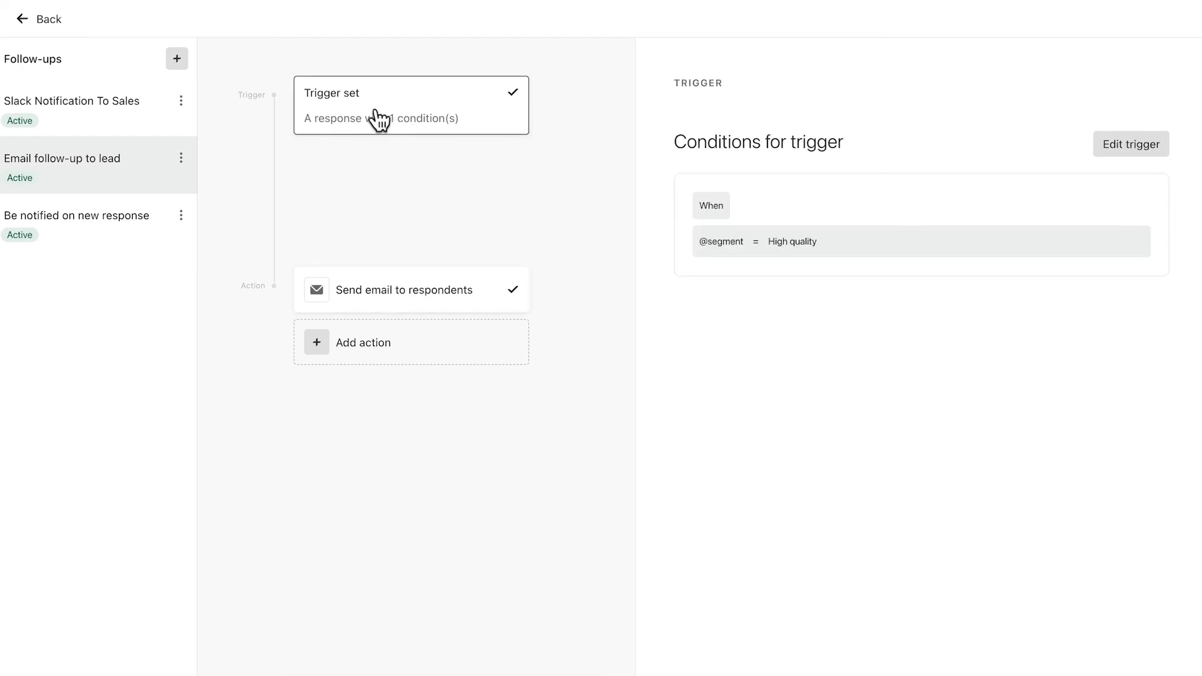
left_click(23, 20)
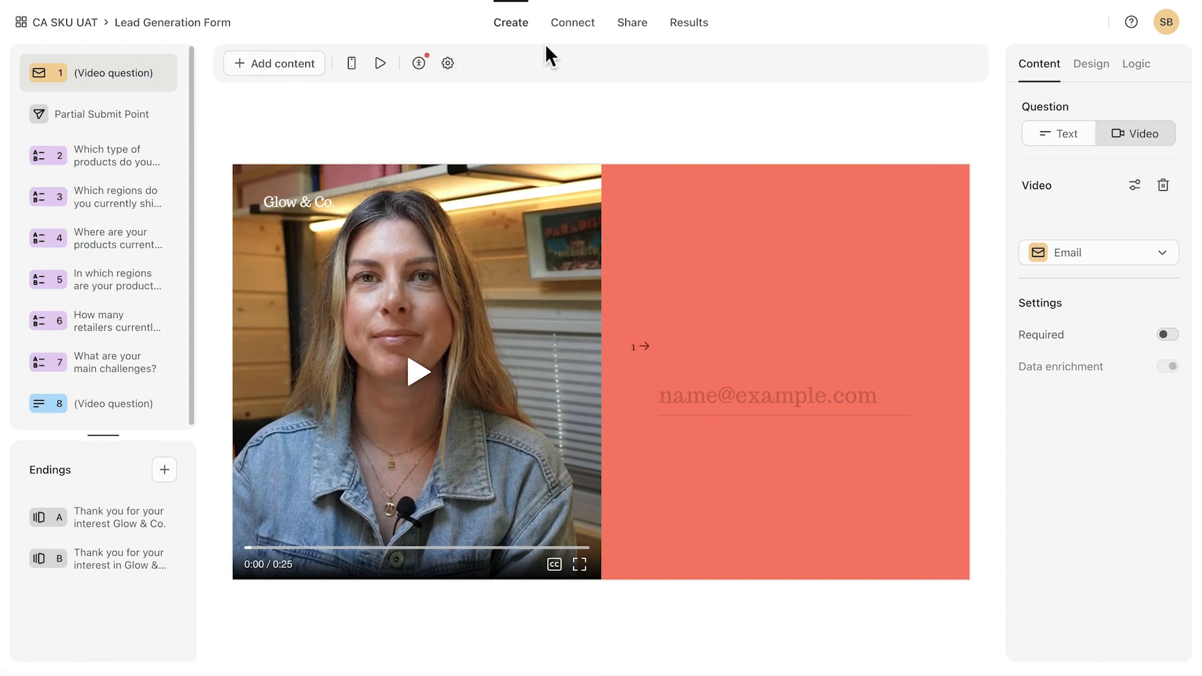
Review the HubSpot integration's contact field mappings under Connect, then return to the integrations list.
left_click(574, 32)
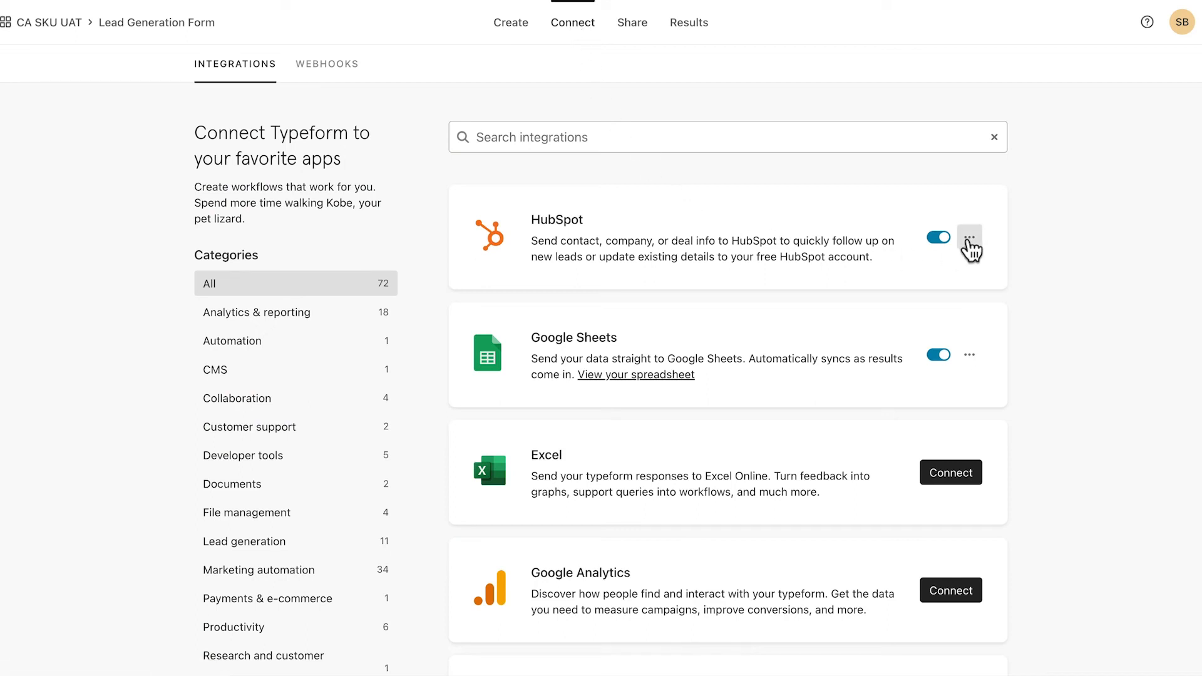
left_click(969, 241)
left_click(969, 273)
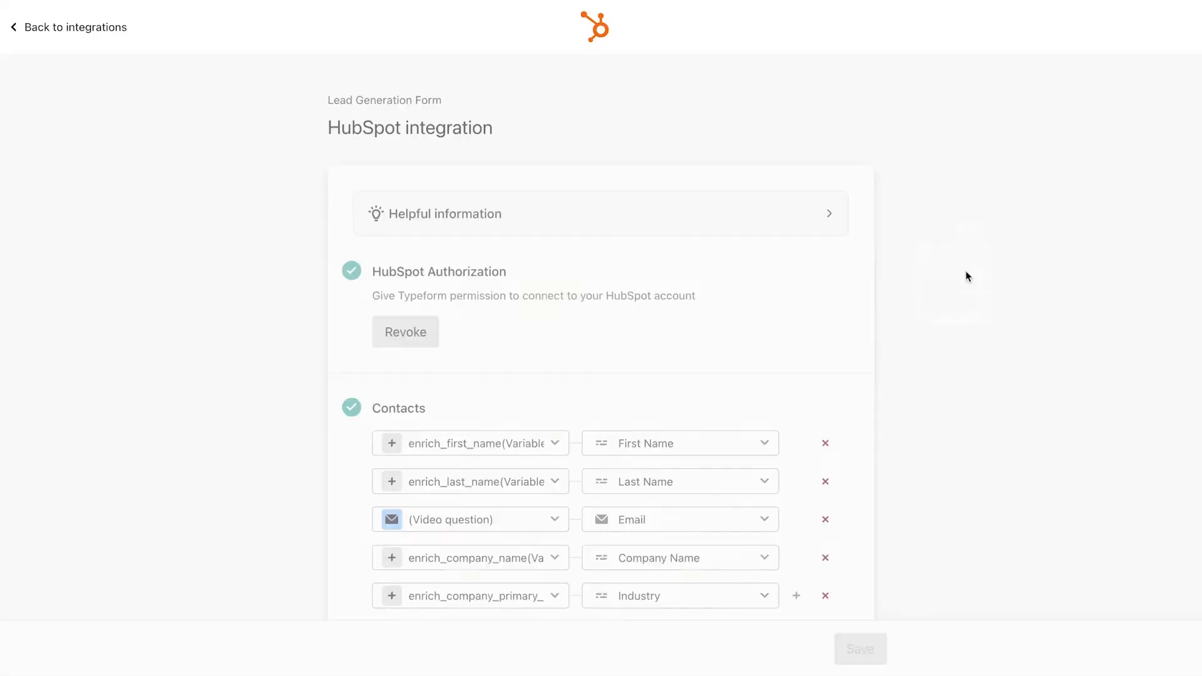
scroll(966, 276, "down", 5)
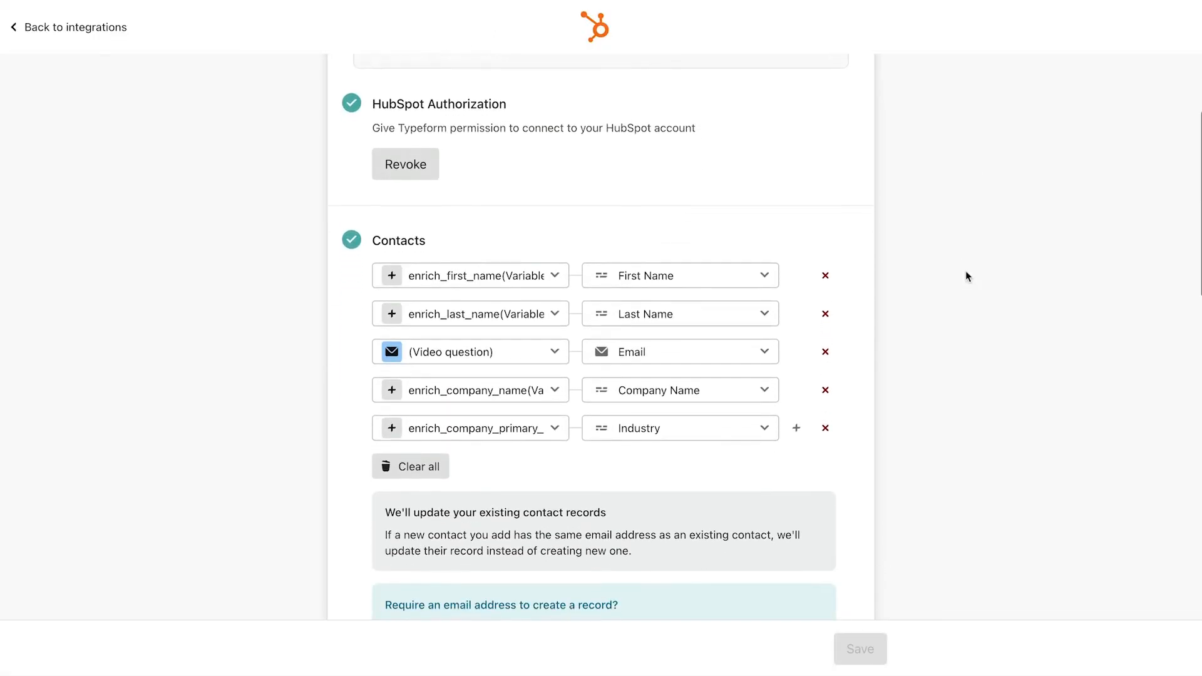
scroll(966, 272, "down", 3)
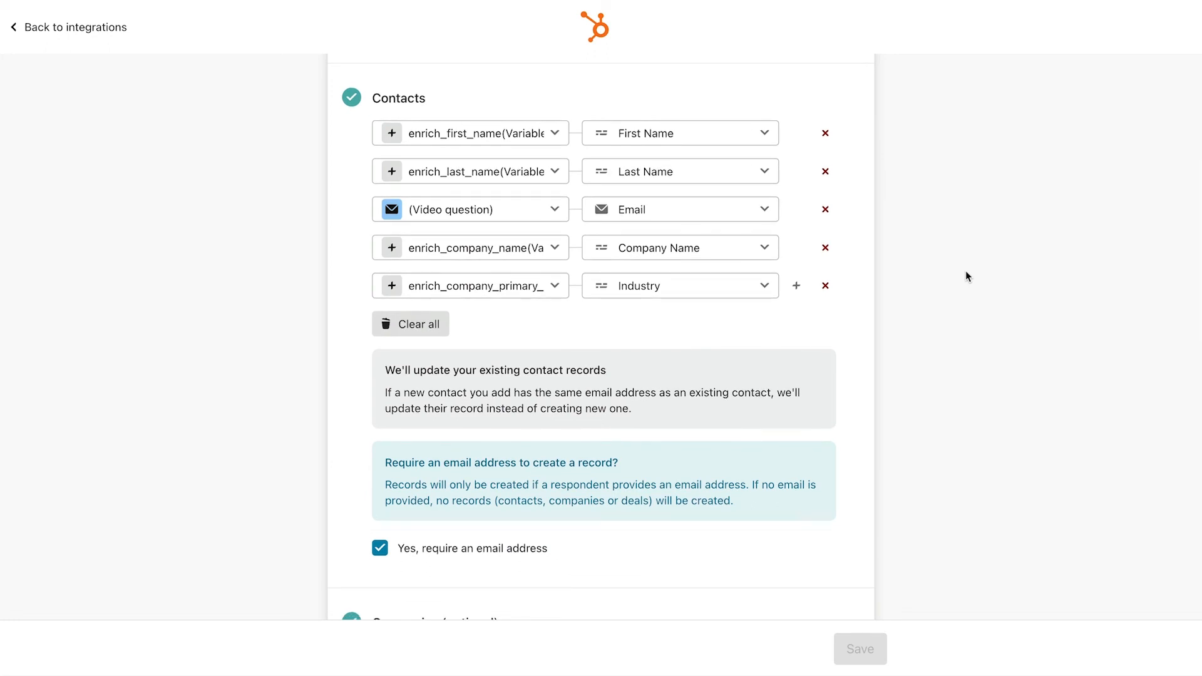
scroll(966, 272, "down", 14)
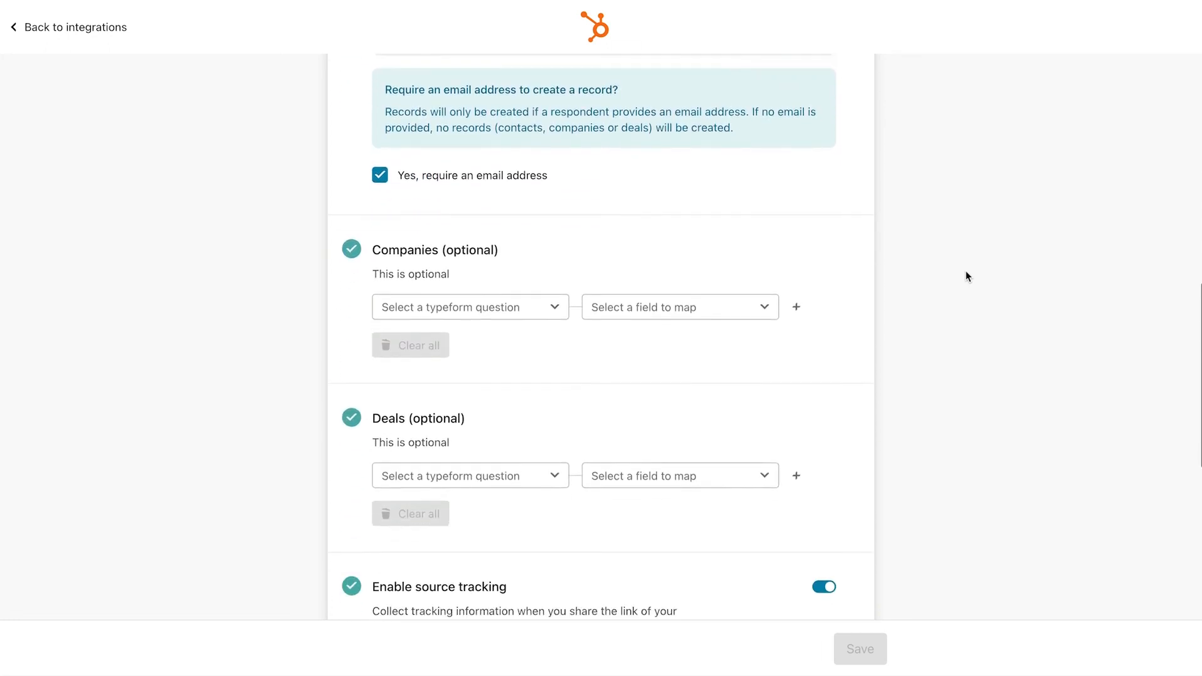
scroll(965, 271, "down", 2)
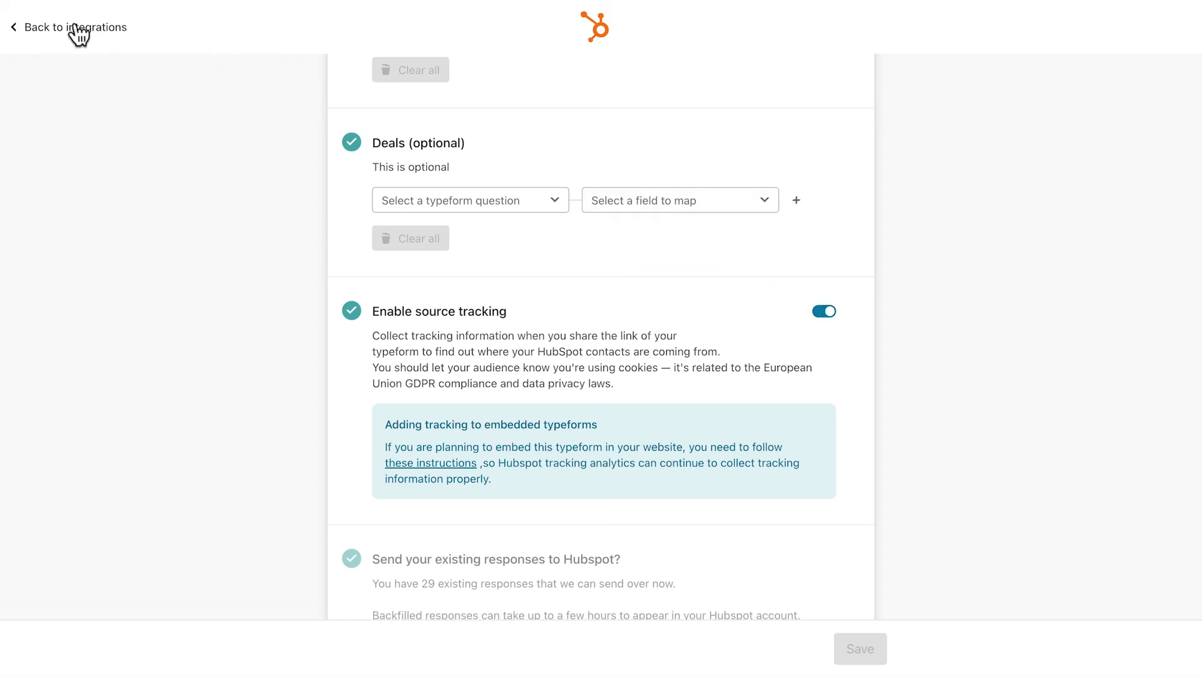
left_click(45, 31)
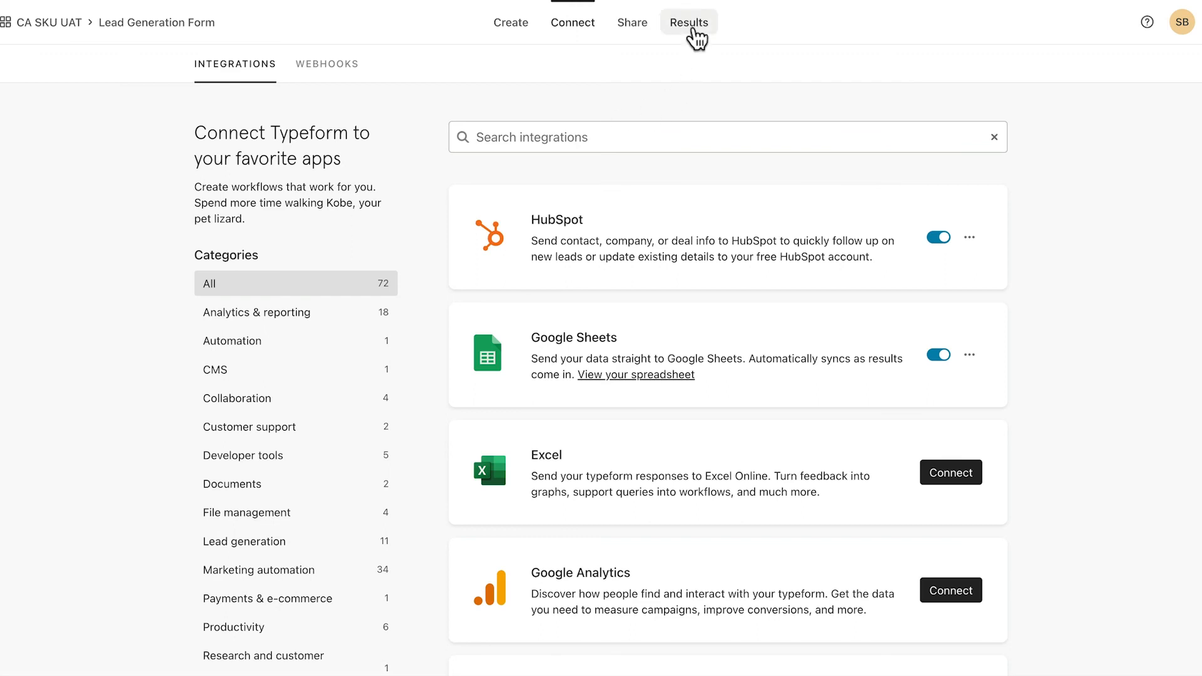
Show Smart Insights under Results and scroll to the Distribution Channels vs. Number of Retailers chart and insights.
left_click(688, 23)
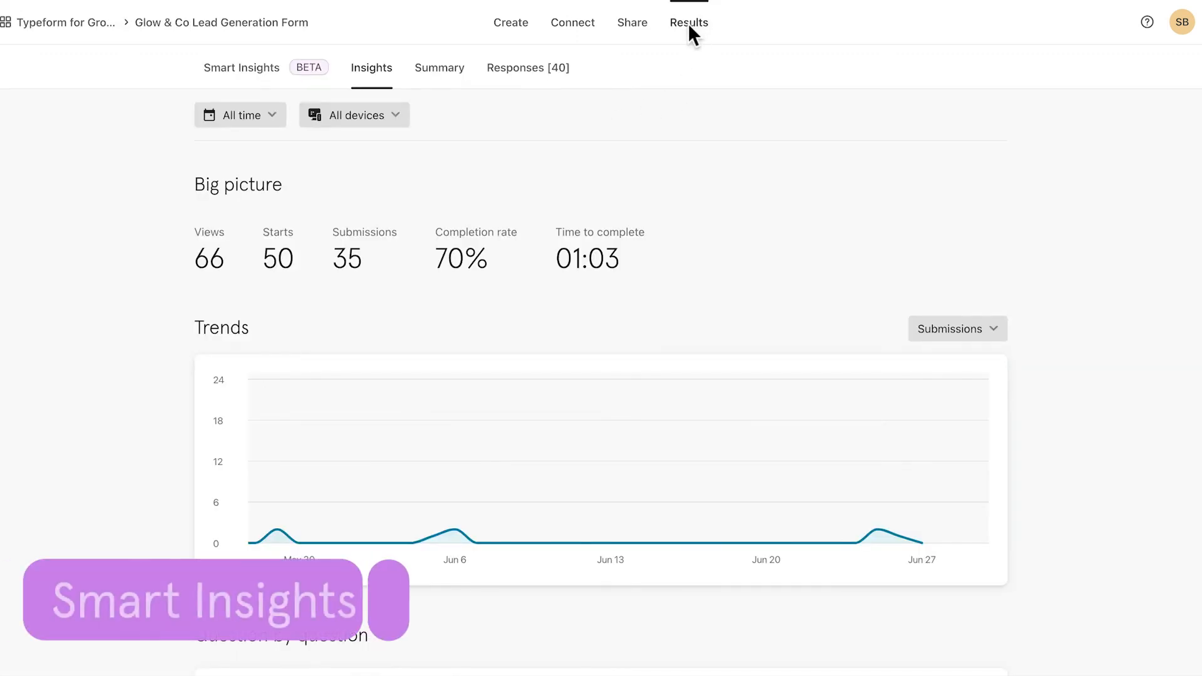
left_click(257, 72)
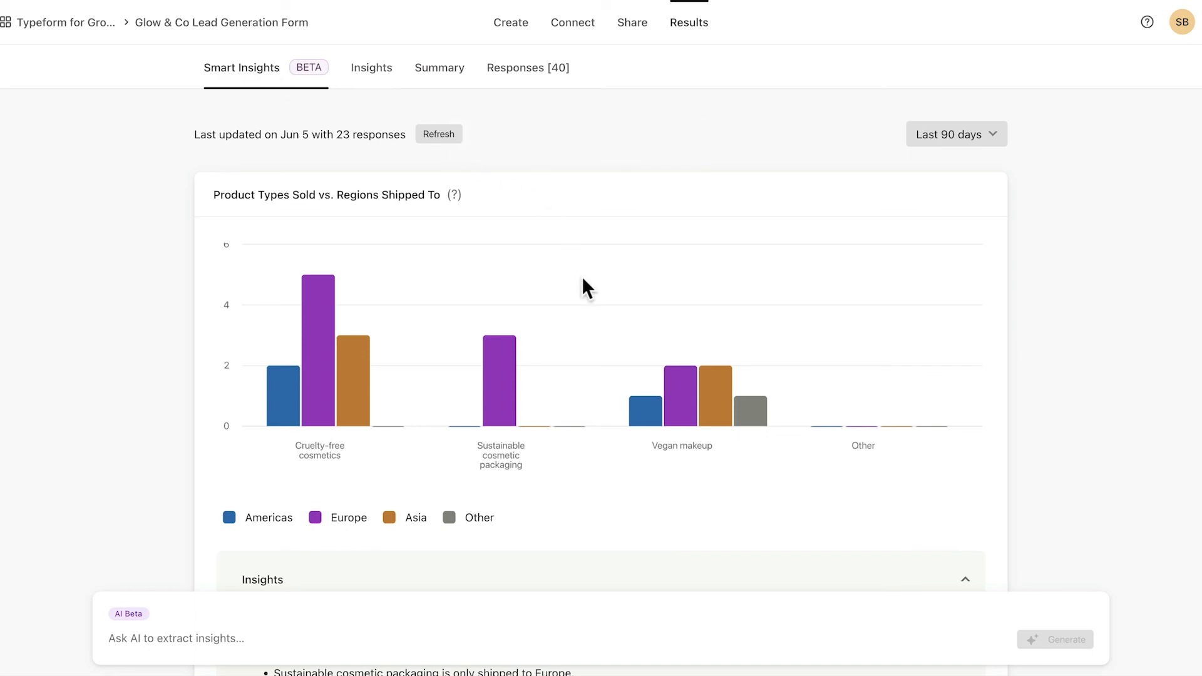
scroll(583, 279, "down", 2)
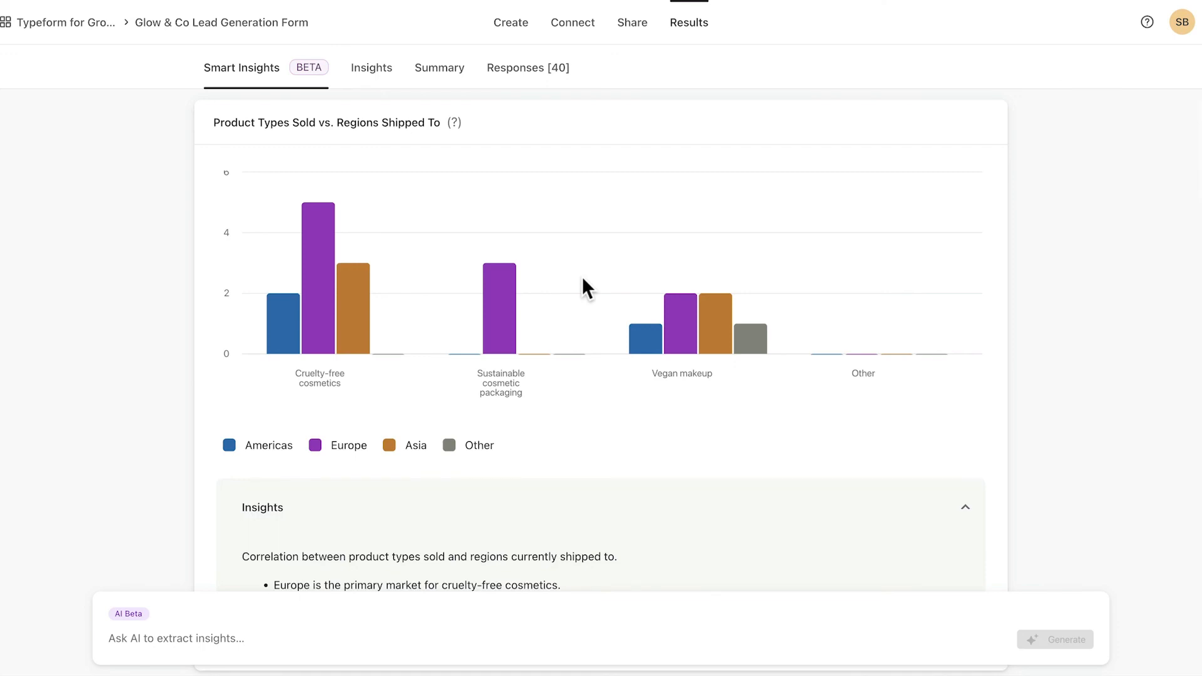
scroll(582, 279, "down", 8)
scroll(583, 279, "down", 3)
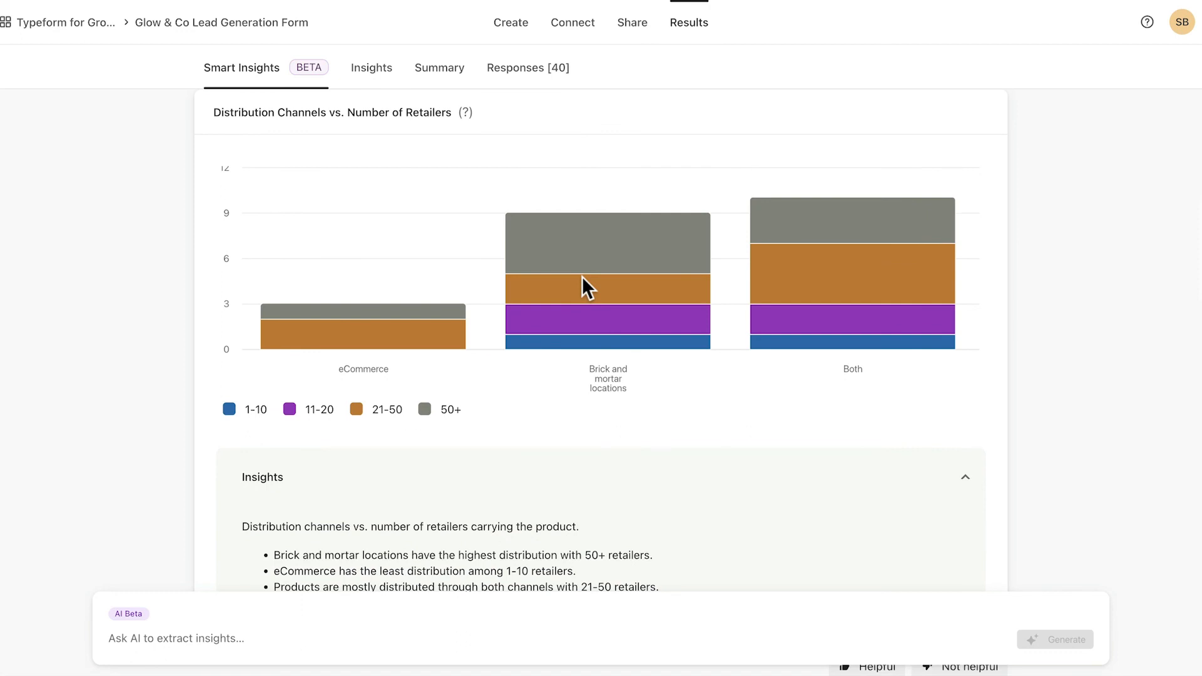
scroll(581, 276, "down", 2)
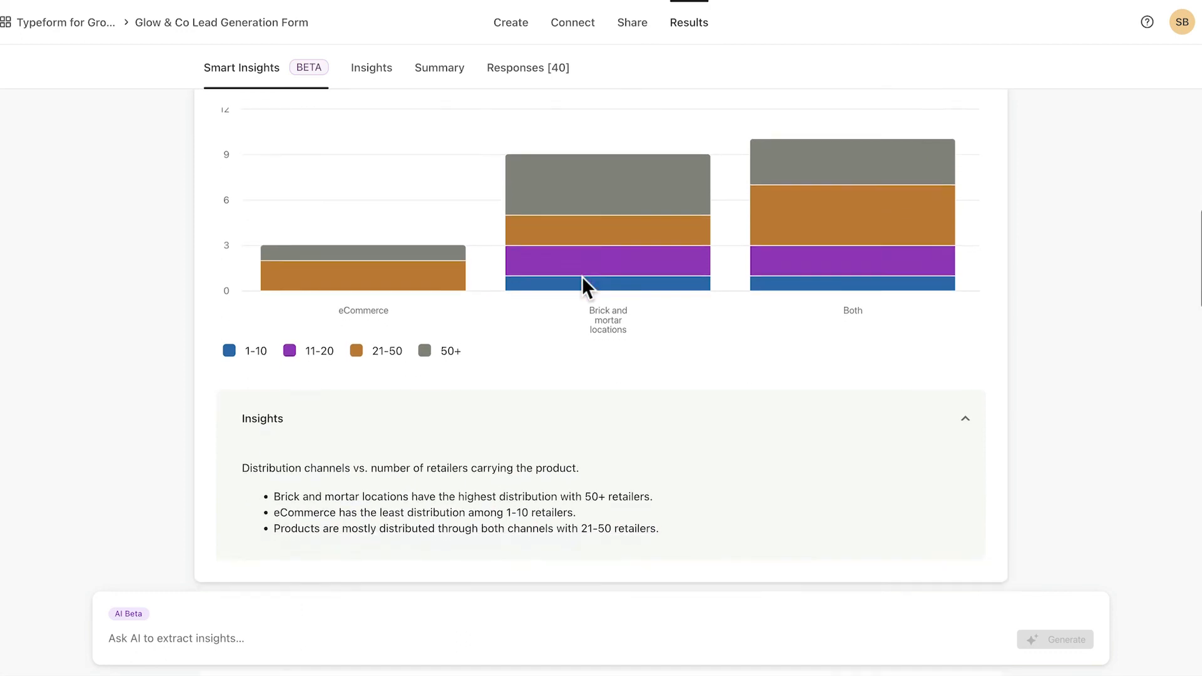